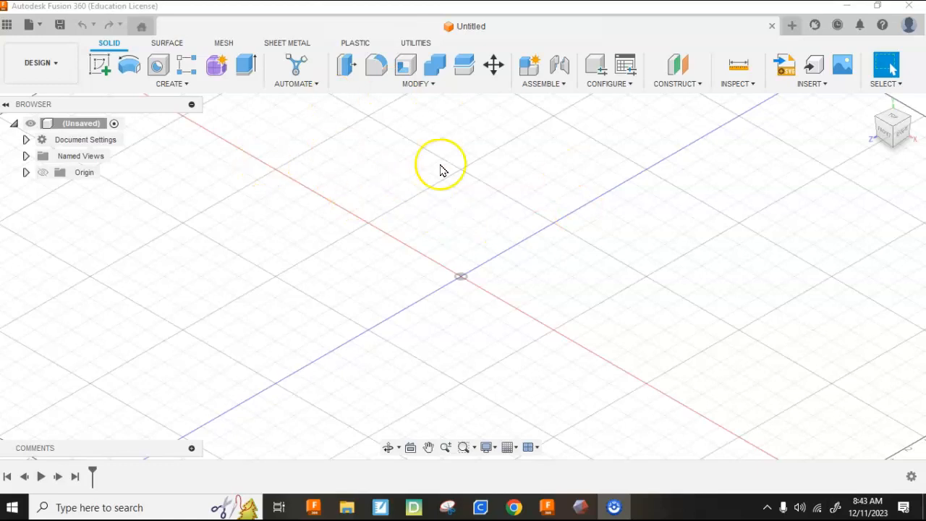
- Insert the Fletchersaurus mesh file from the computer's Downloads folder into the design
{"action": "left_click", "coordinate": [814, 85]}
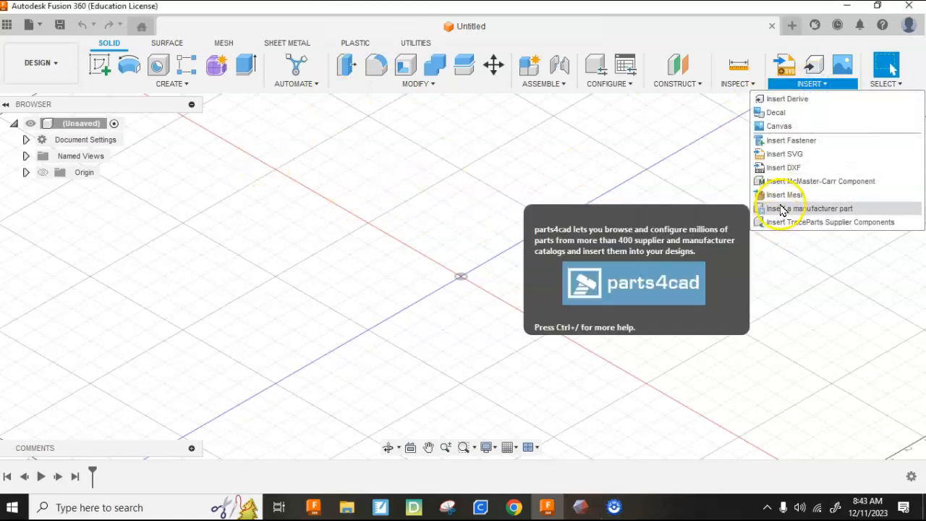
{"action": "left_click", "coordinate": [783, 195]}
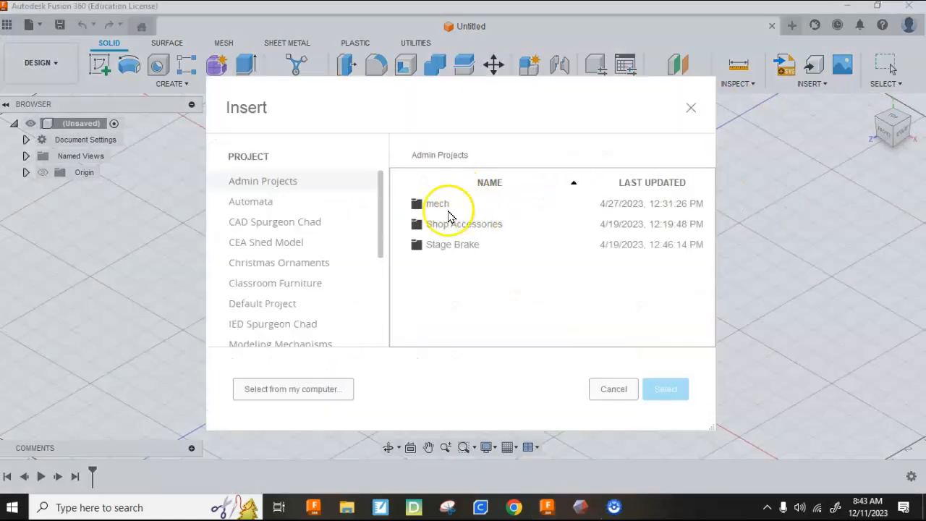
{"action": "left_click", "coordinate": [294, 391]}
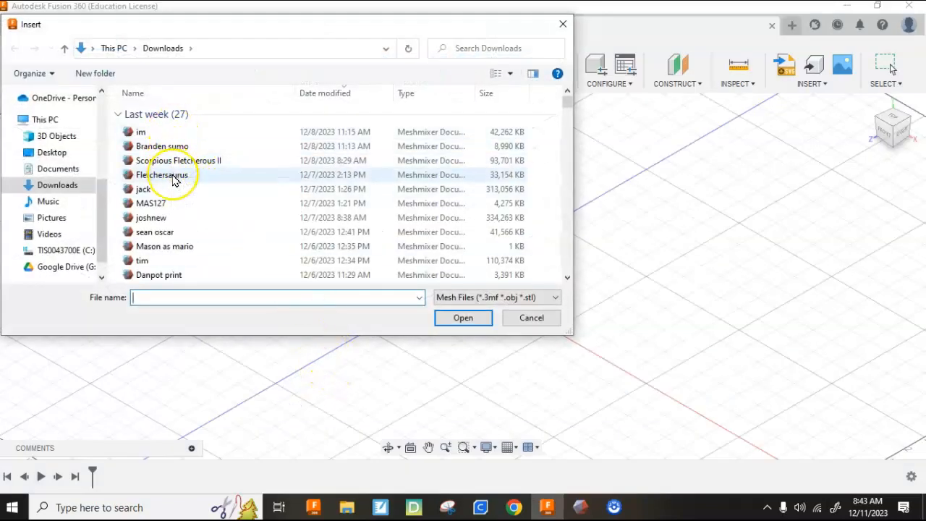
{"action": "left_click", "coordinate": [173, 176]}
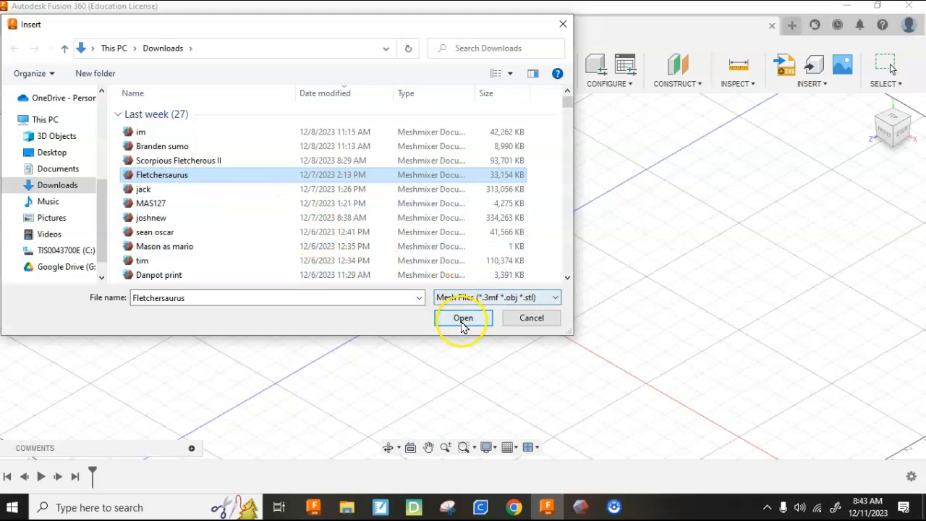
{"action": "left_click", "coordinate": [463, 318]}
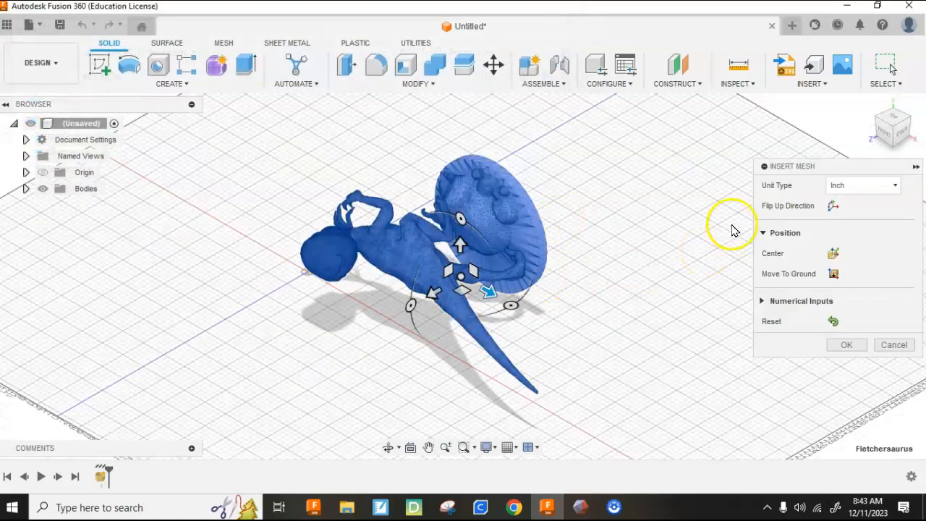
- Rotate the mesh in the side view so the figure stands upright on its round base
{"action": "left_click", "coordinate": [904, 134]}
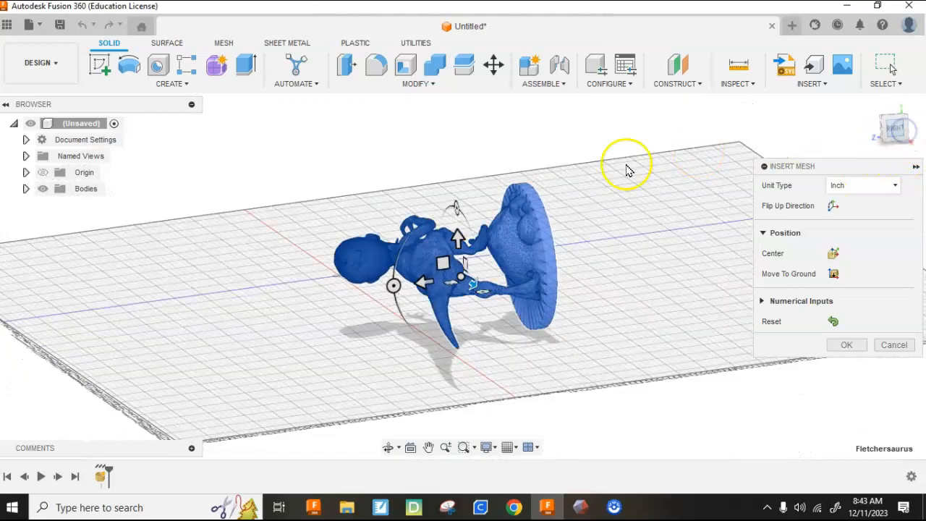
{"action": "left_click_drag", "start_coordinate": [394, 277], "coordinate": [460, 212]}
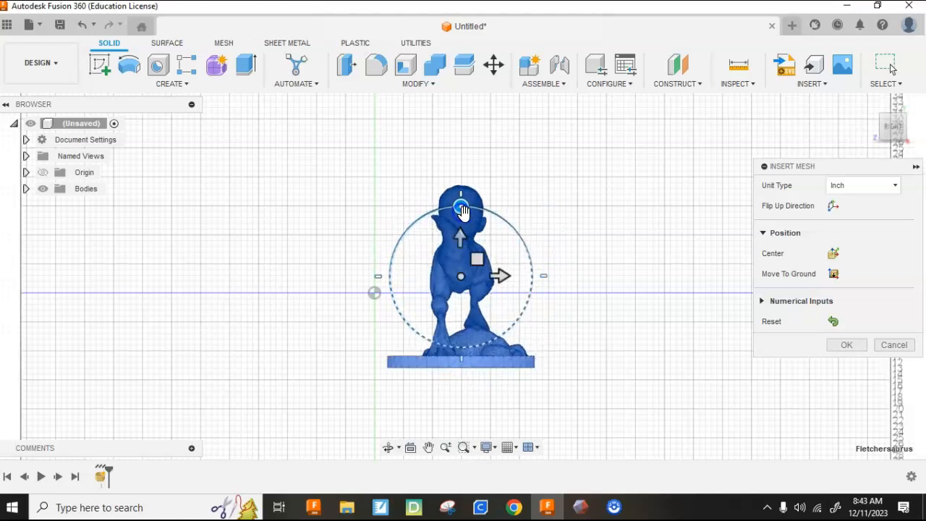
{"action": "left_click", "coordinate": [872, 103]}
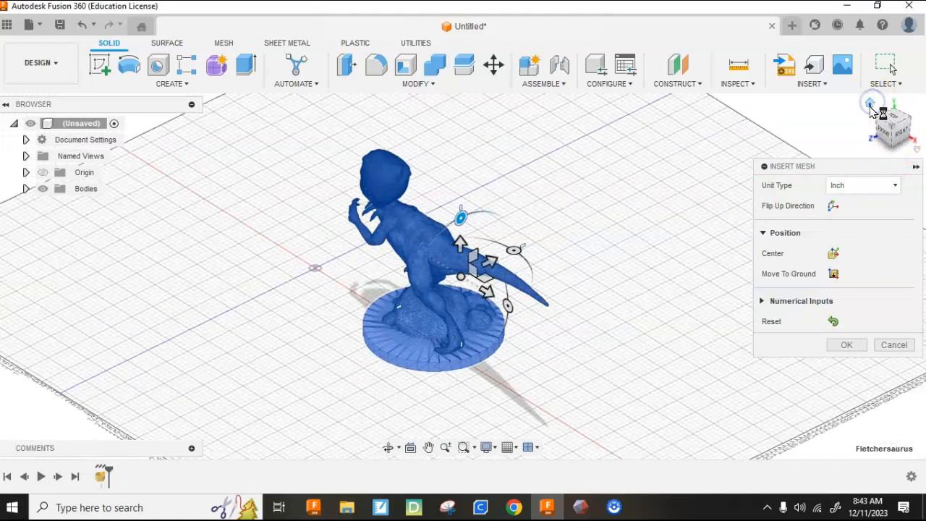
- Turn the upright mesh to face the front, move it over the origin with a 23.00 shift along the red axis, and finish the insertion
{"action": "left_click", "coordinate": [890, 115]}
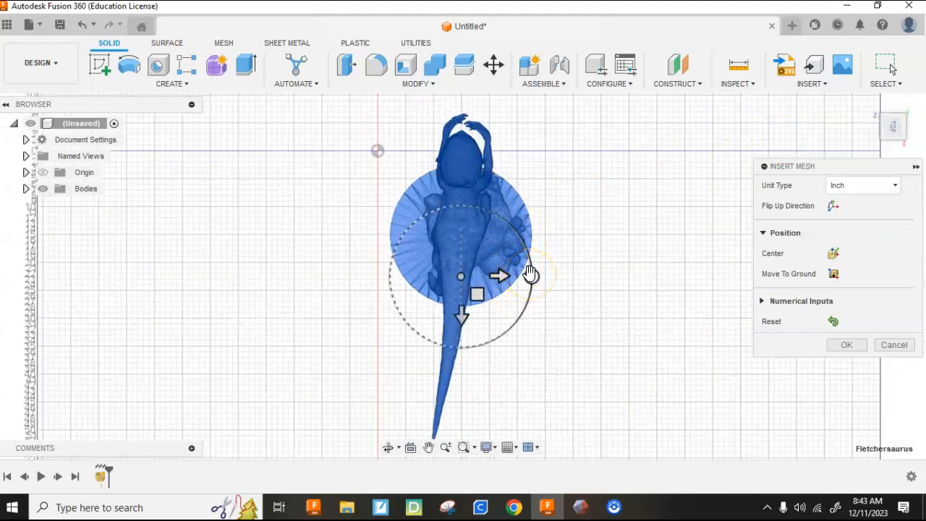
{"action": "left_click_drag", "start_coordinate": [530, 273], "coordinate": [408, 117]}
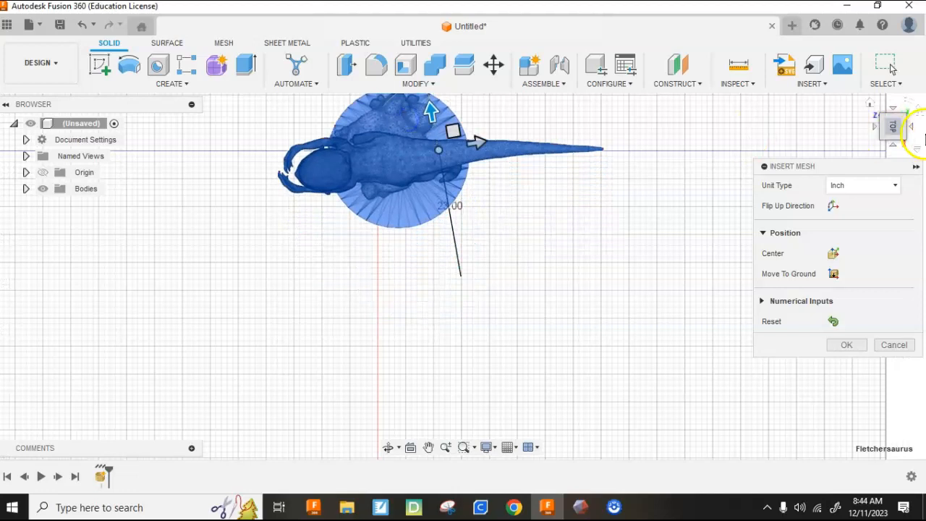
{"action": "left_click", "coordinate": [869, 103]}
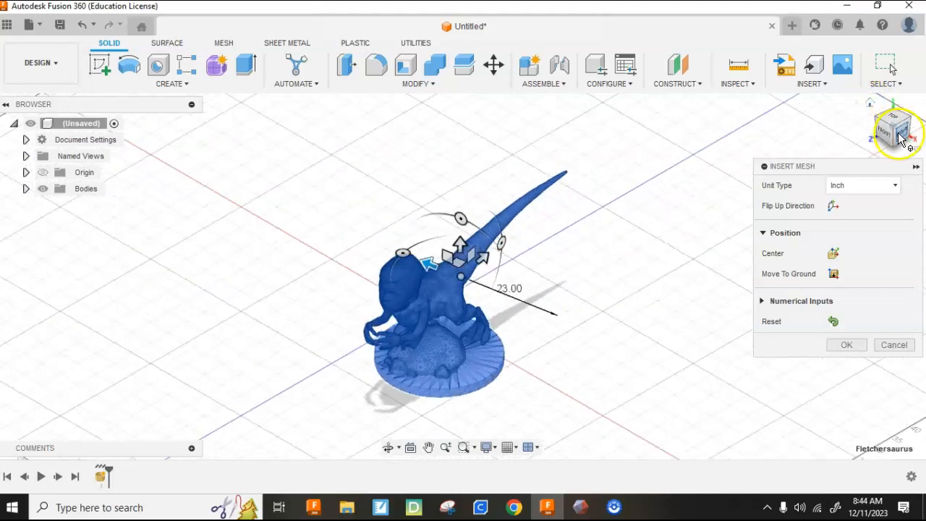
{"action": "left_click", "coordinate": [900, 132]}
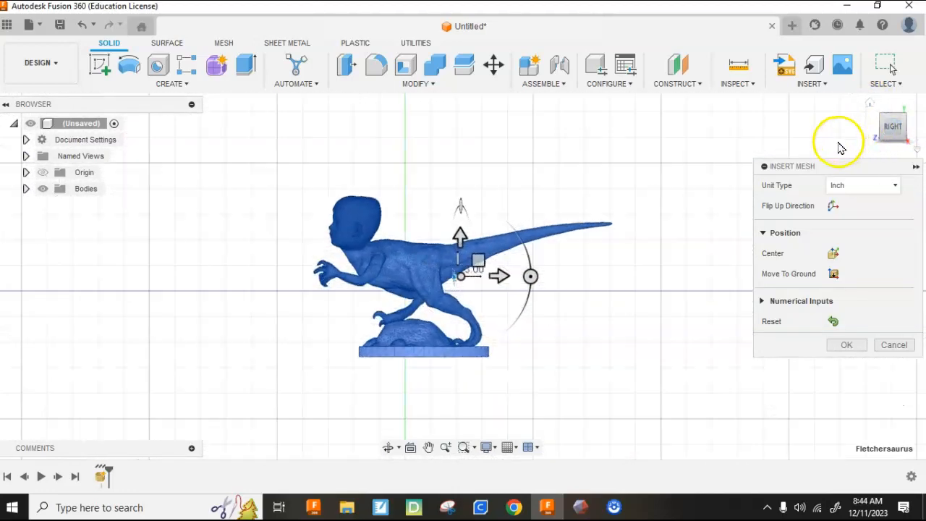
{"action": "left_click", "coordinate": [869, 103]}
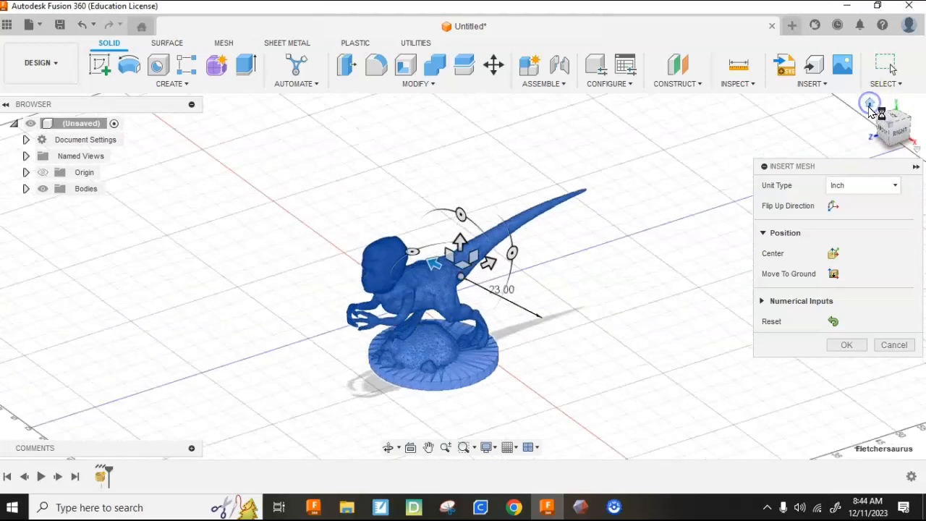
{"action": "left_click", "coordinate": [884, 133]}
{"action": "left_click", "coordinate": [760, 182]}
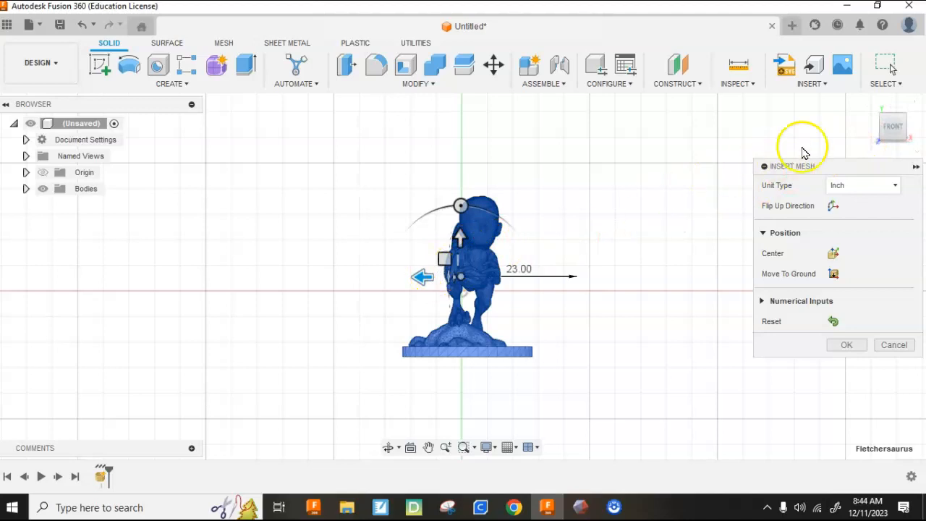
{"action": "left_click", "coordinate": [847, 347]}
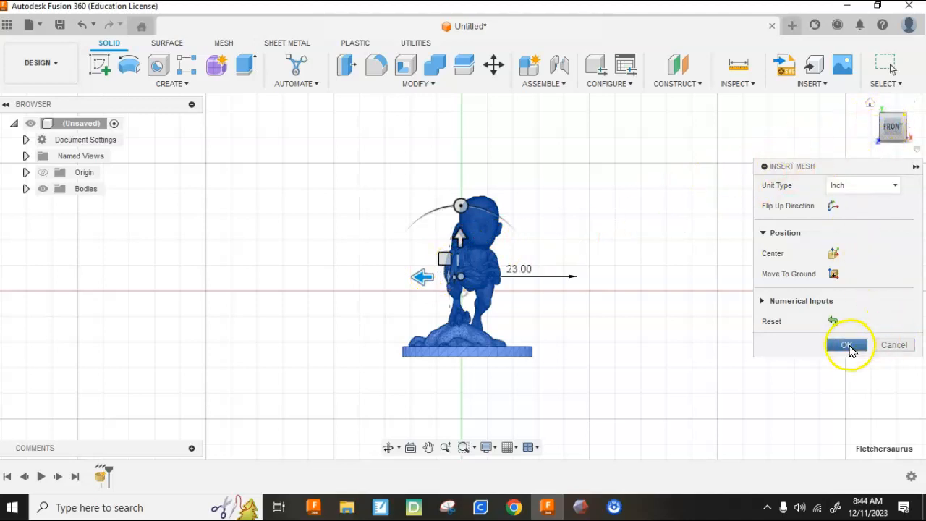
{"action": "left_click", "coordinate": [870, 105]}
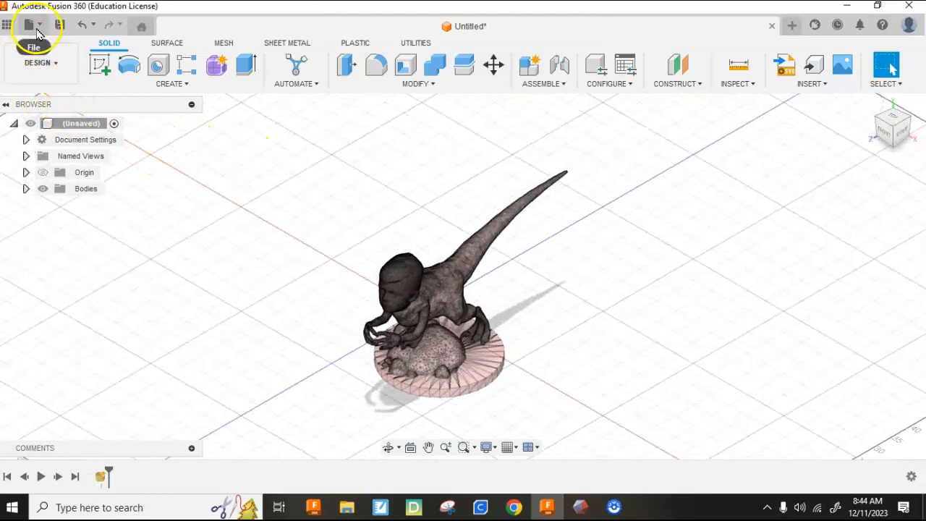
- Save the design as Fletchersaurus in the Christmas Ornaments project
{"action": "left_click", "coordinate": [59, 25]}
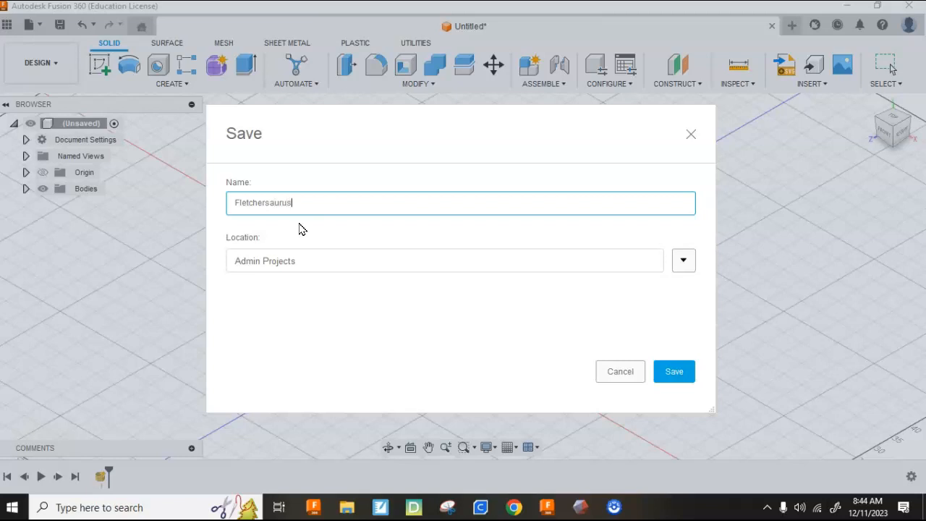
{"action": "left_click", "coordinate": [683, 260]}
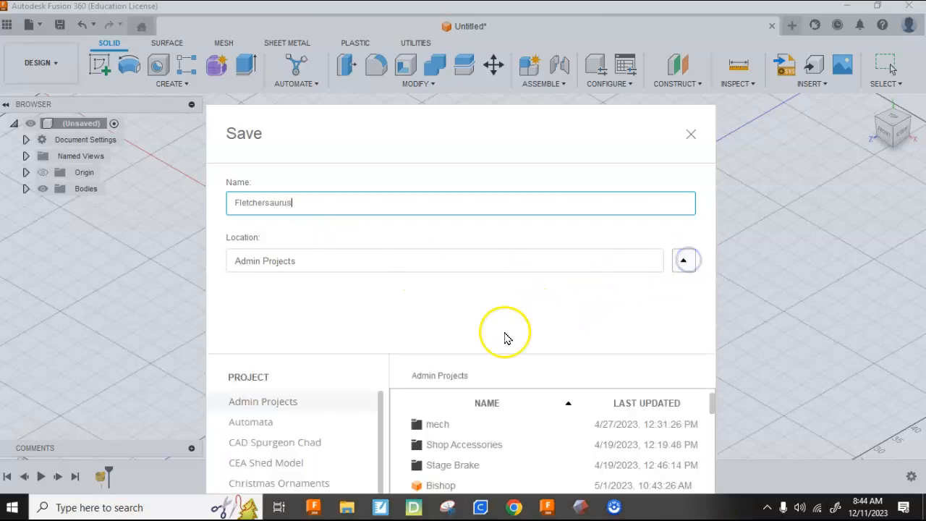
{"action": "scroll", "coordinate": [311, 406], "scroll_direction": "down", "scroll_amount": 3}
{"action": "left_click", "coordinate": [295, 425]}
{"action": "left_click_drag", "start_coordinate": [607, 141], "coordinate": [554, 1]}
{"action": "left_click", "coordinate": [621, 478]}
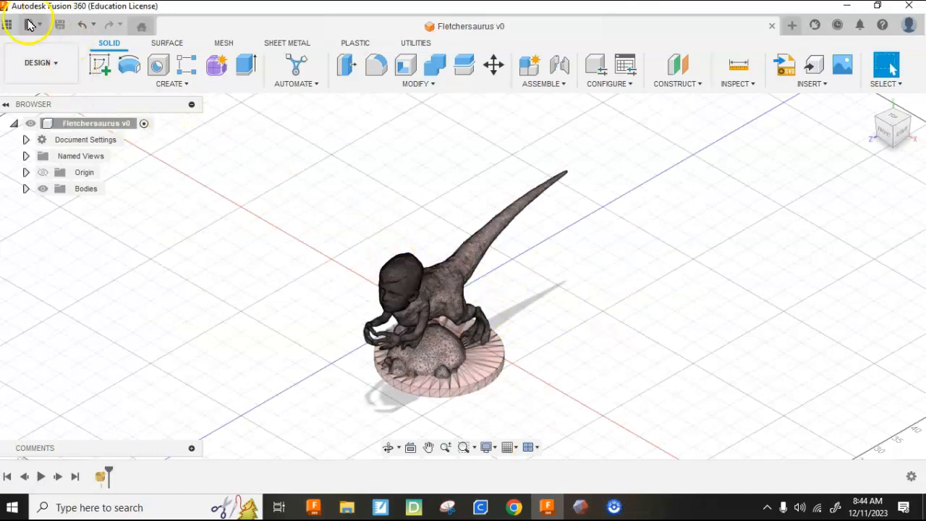
- Create a new drawing of the full assembly from the design, with ASME standard, inch units and sheet size A (8.5in x 11in)
{"action": "left_click", "coordinate": [58, 64]}
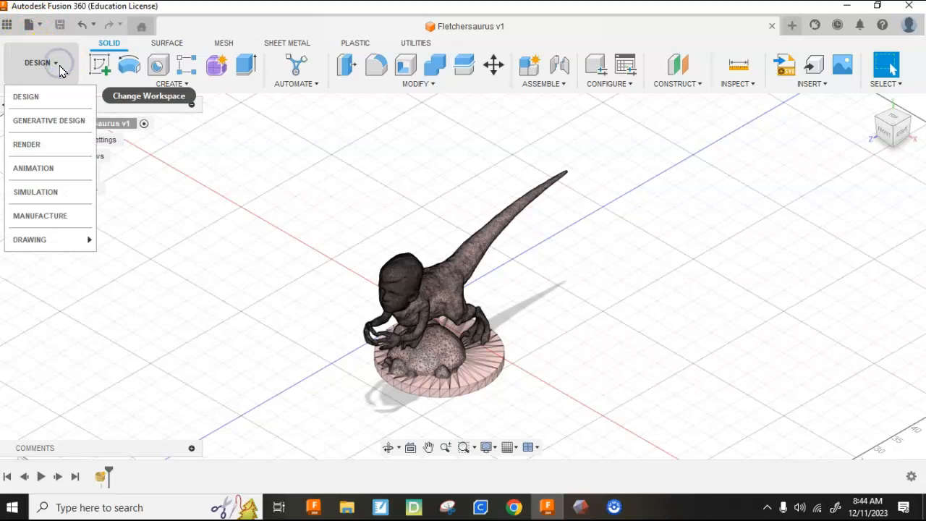
{"action": "mouse_move", "coordinate": [62, 241]}
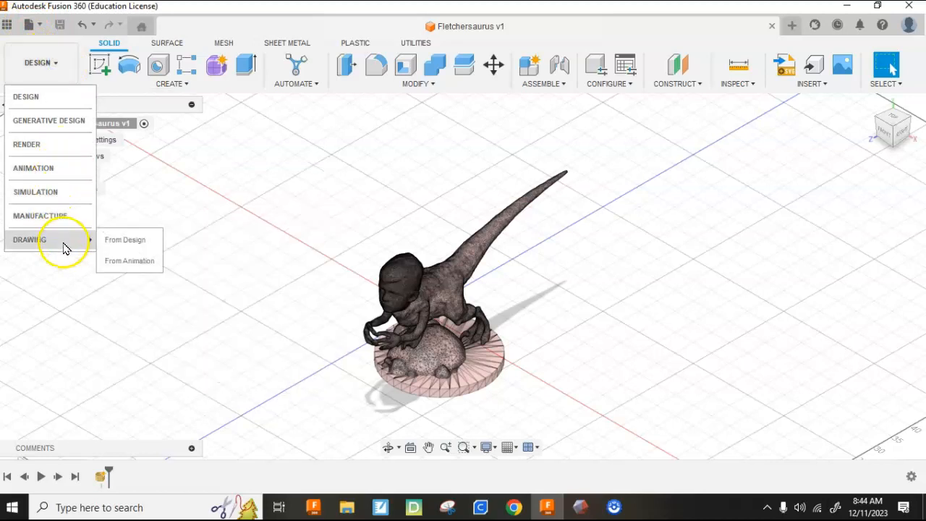
{"action": "left_click", "coordinate": [124, 240]}
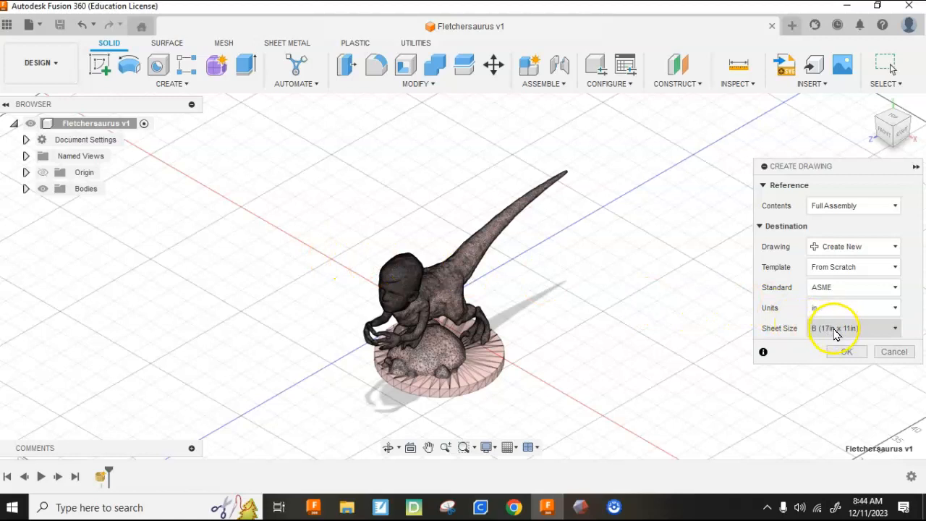
{"action": "left_click", "coordinate": [839, 329]}
{"action": "left_click", "coordinate": [839, 347]}
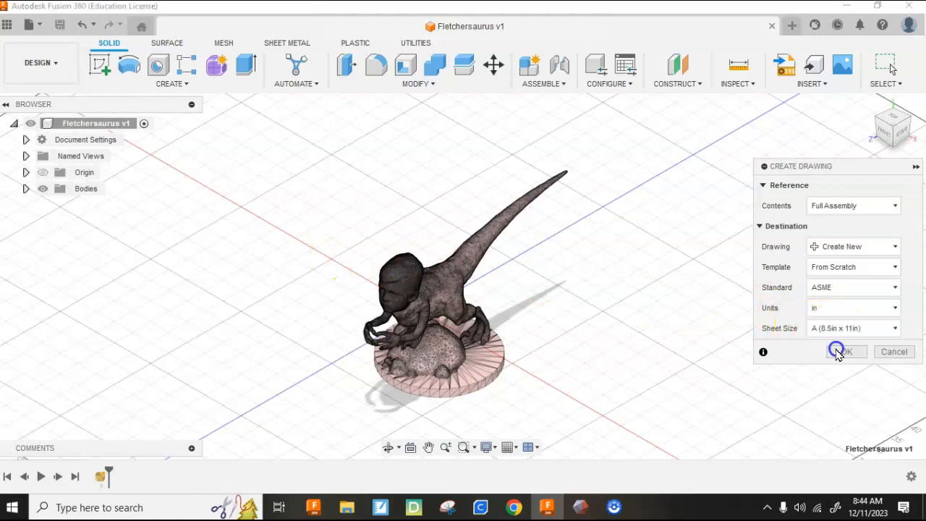
{"action": "left_click", "coordinate": [840, 351]}
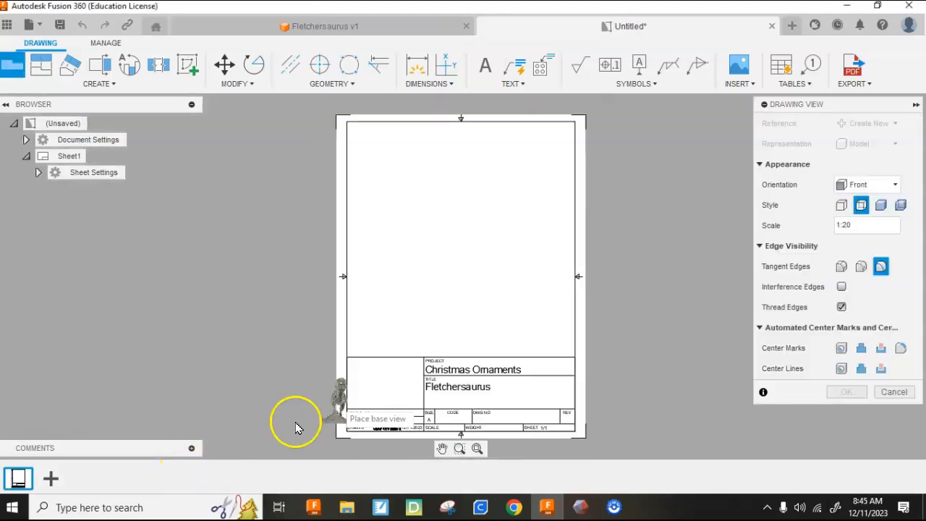
- Place the front base view at 1:20 scale in the sheet's left half, above the title block
{"action": "scroll", "coordinate": [397, 311], "scroll_direction": "up", "scroll_amount": 3}
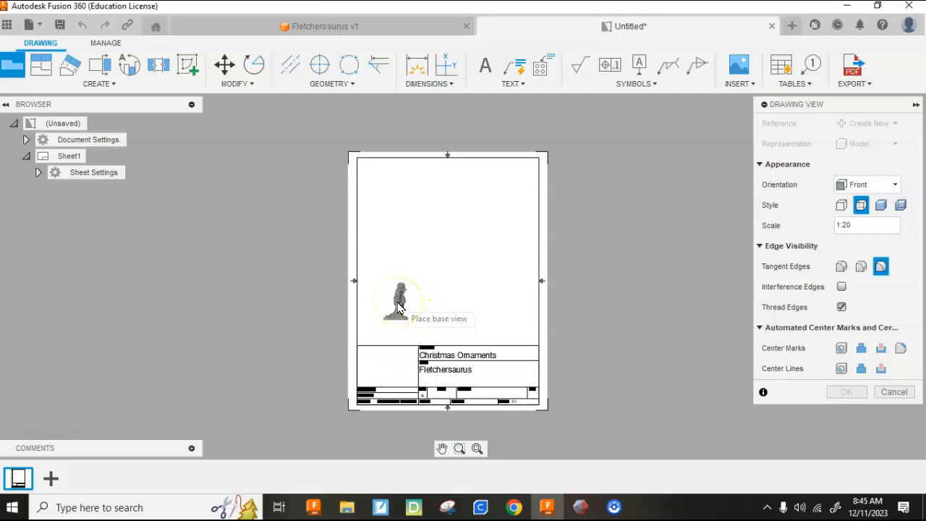
{"action": "scroll", "coordinate": [399, 318], "scroll_direction": "down", "scroll_amount": 3}
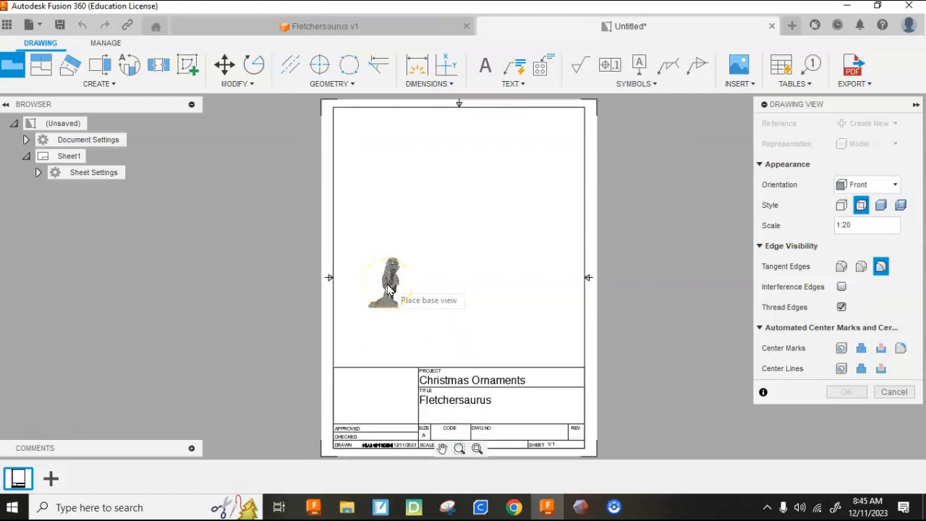
{"action": "left_click", "coordinate": [389, 290]}
{"action": "left_click", "coordinate": [846, 392]}
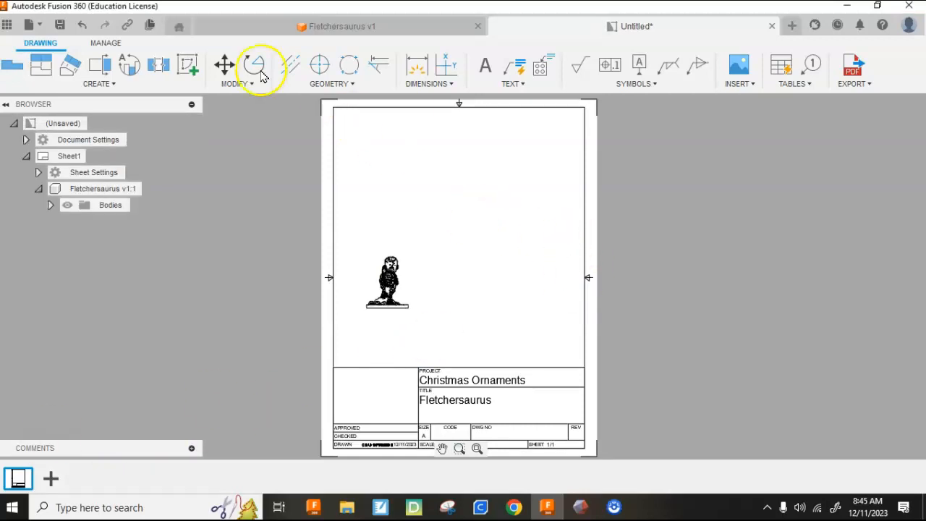
- Project the top view above the front view, the right side view beside it, and an isometric view diagonally from it
{"action": "left_click", "coordinate": [38, 68]}
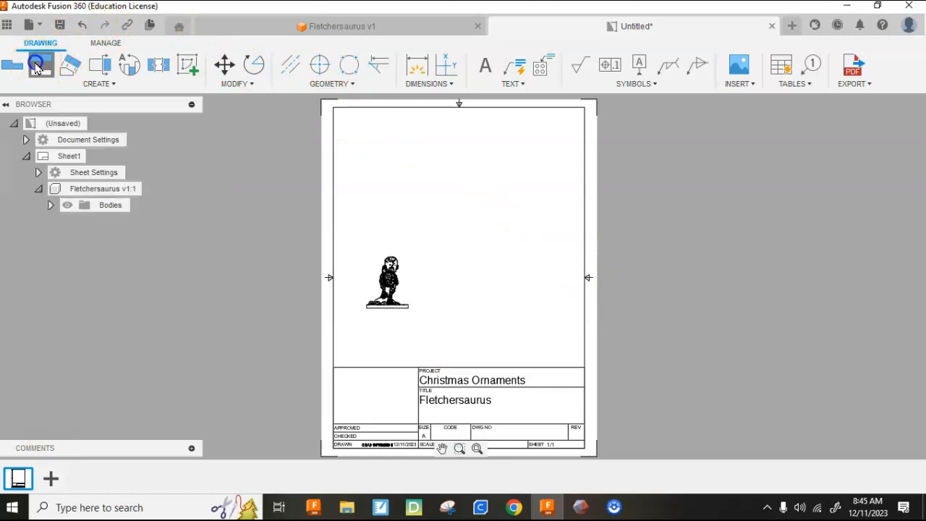
{"action": "left_click", "coordinate": [394, 284]}
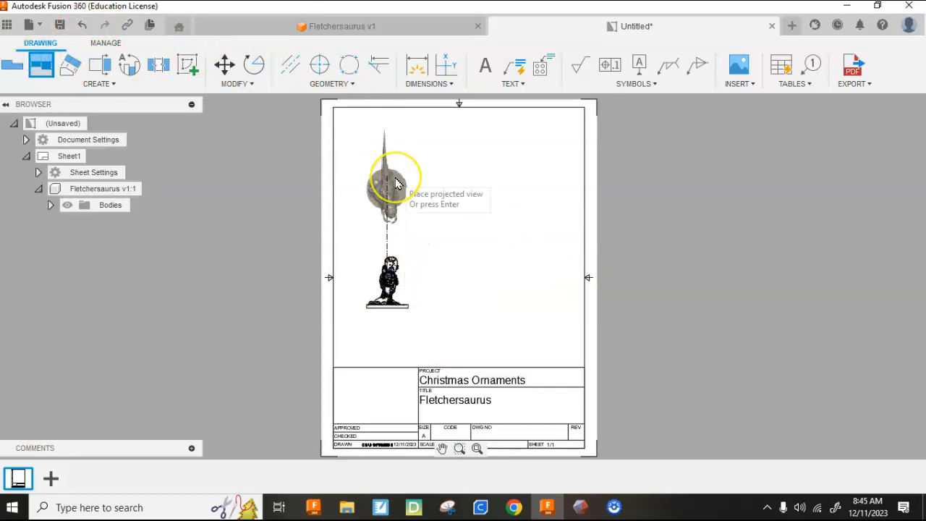
{"action": "left_click", "coordinate": [395, 183]}
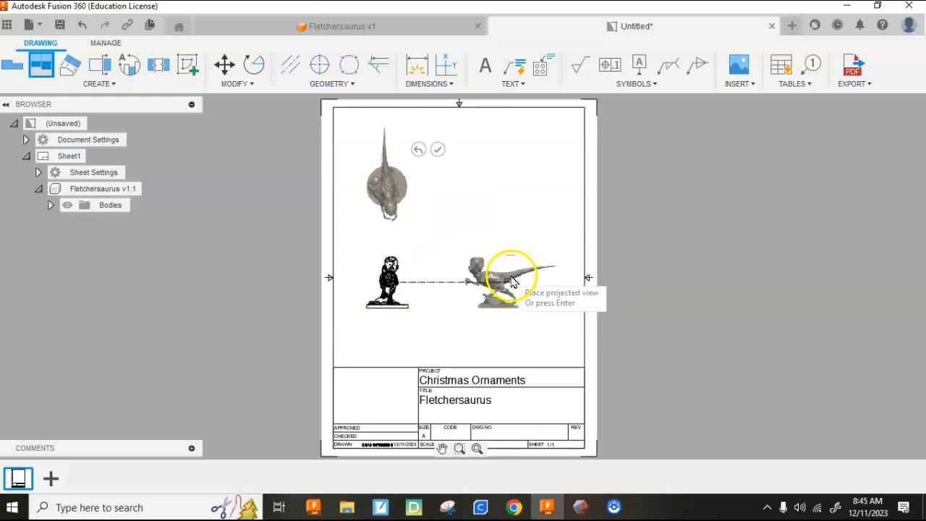
{"action": "left_click", "coordinate": [517, 282]}
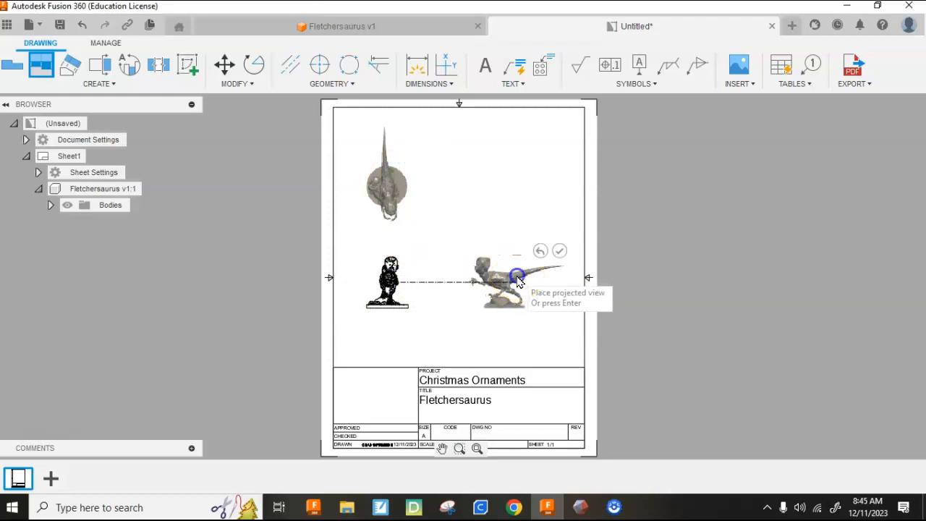
{"action": "left_click", "coordinate": [499, 172]}
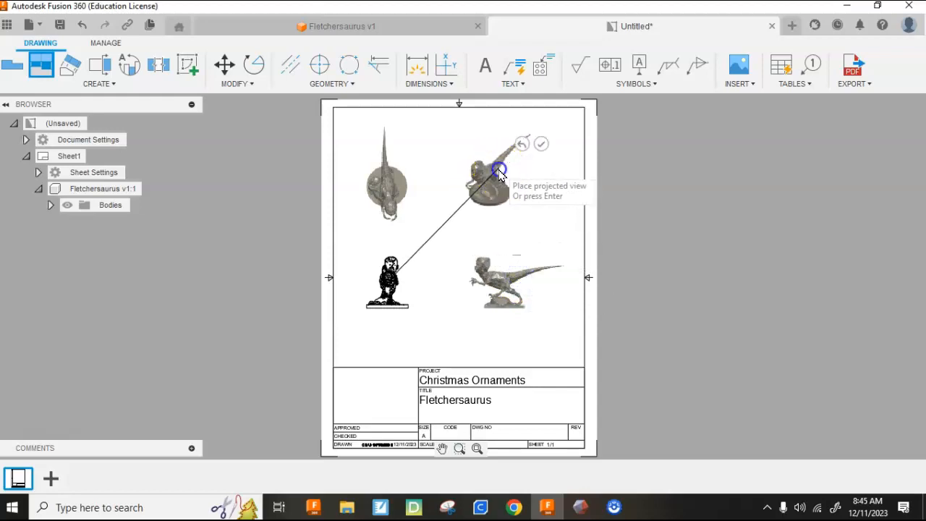
{"action": "left_click", "coordinate": [542, 147]}
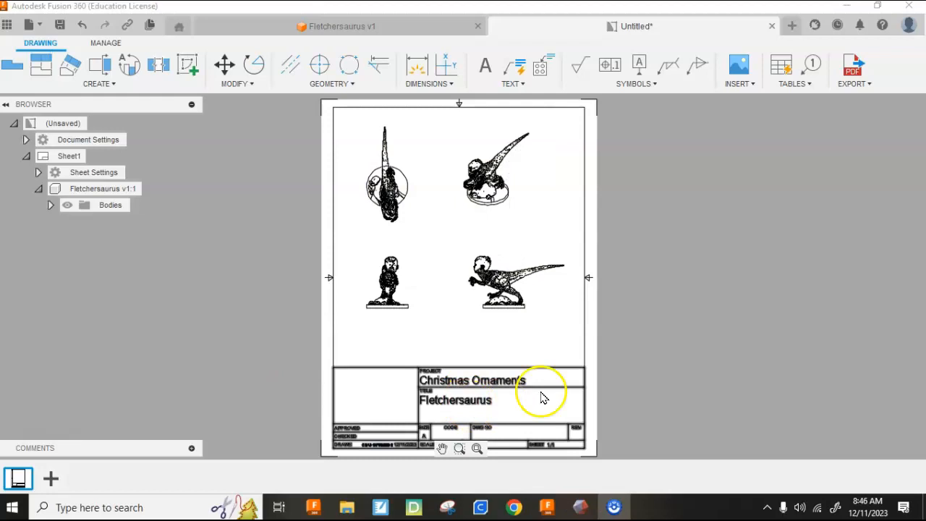
{"action": "scroll", "coordinate": [508, 397], "scroll_direction": "up", "scroll_amount": 3}
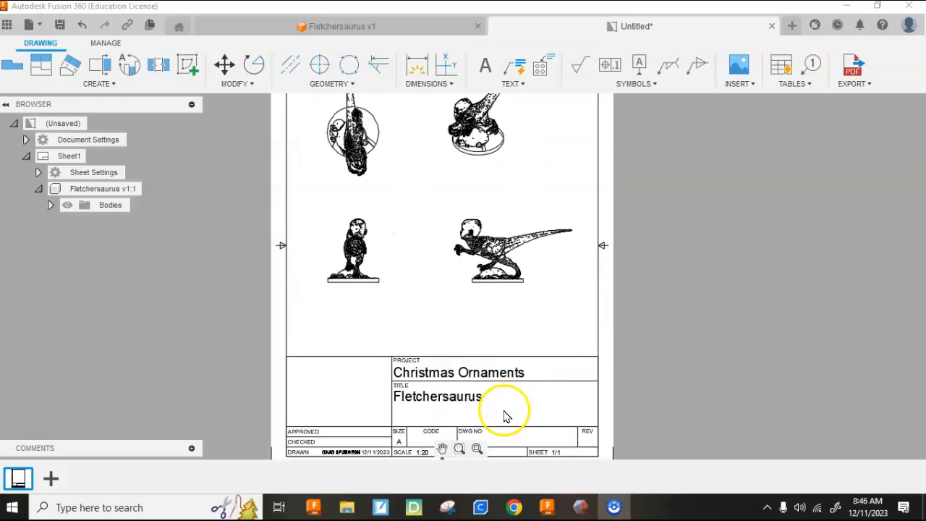
{"action": "scroll", "coordinate": [505, 421], "scroll_direction": "down", "scroll_amount": 5}
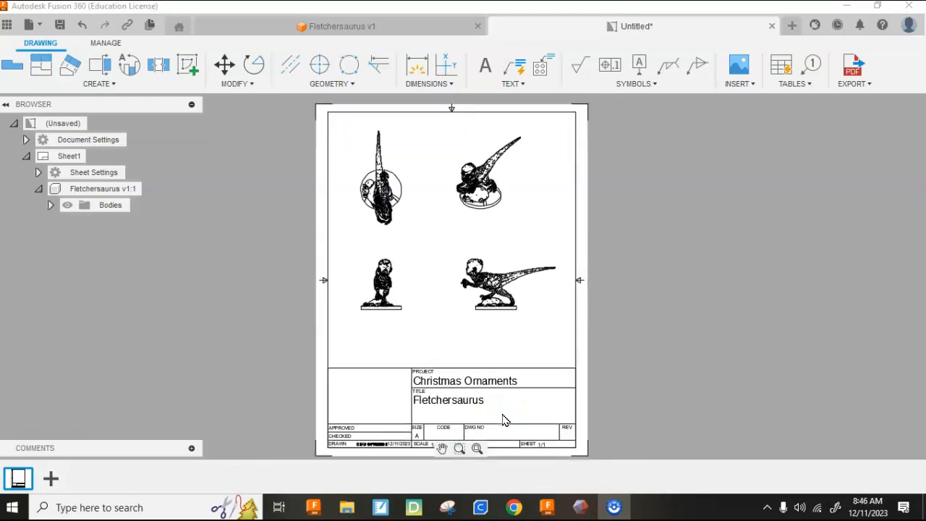
- Create a custom title block based on ANSI_TITLEBLOCK from the sheet's existing title block
{"action": "scroll", "coordinate": [507, 450], "scroll_direction": "up", "scroll_amount": 3}
{"action": "scroll", "coordinate": [516, 441], "scroll_direction": "down", "scroll_amount": 2}
{"action": "scroll", "coordinate": [500, 423], "scroll_direction": "up", "scroll_amount": 3}
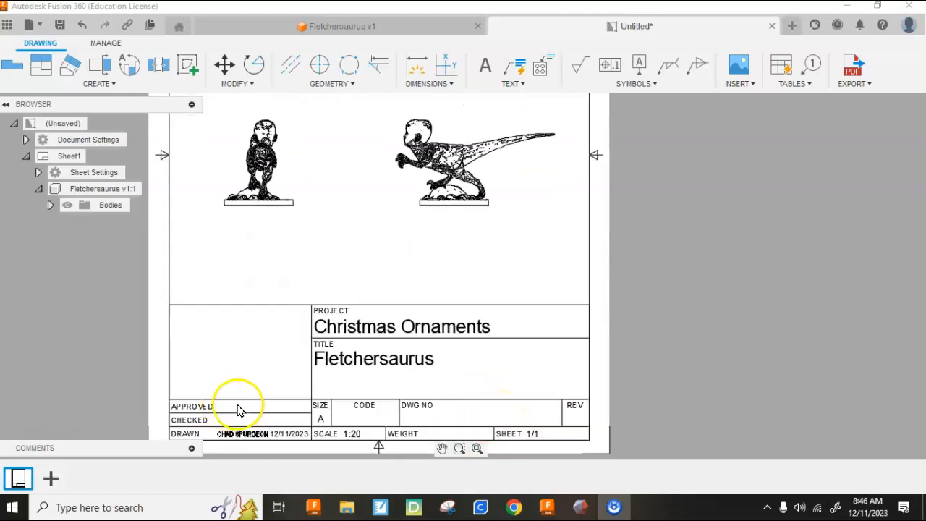
{"action": "scroll", "coordinate": [307, 407], "scroll_direction": "down", "scroll_amount": 2}
{"action": "scroll", "coordinate": [307, 407], "scroll_direction": "up", "scroll_amount": 1}
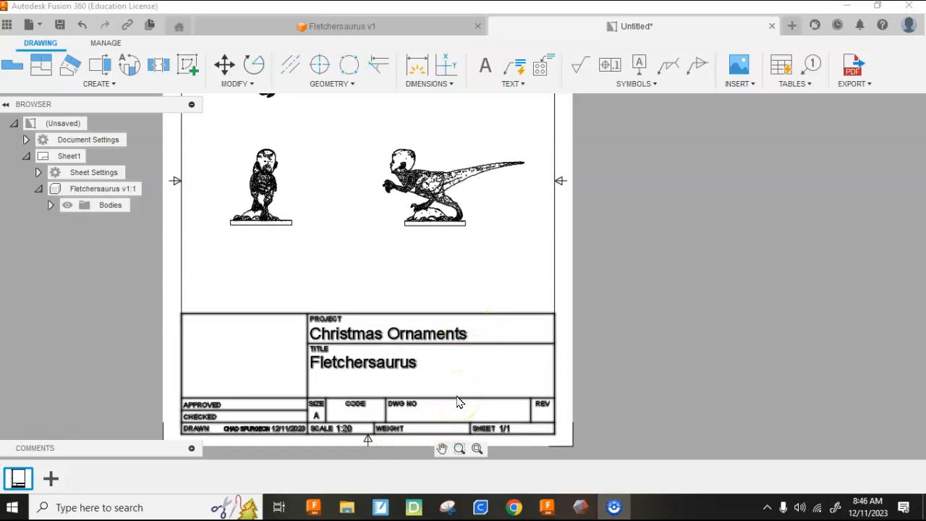
{"action": "left_click", "coordinate": [457, 398]}
{"action": "left_click", "coordinate": [450, 396]}
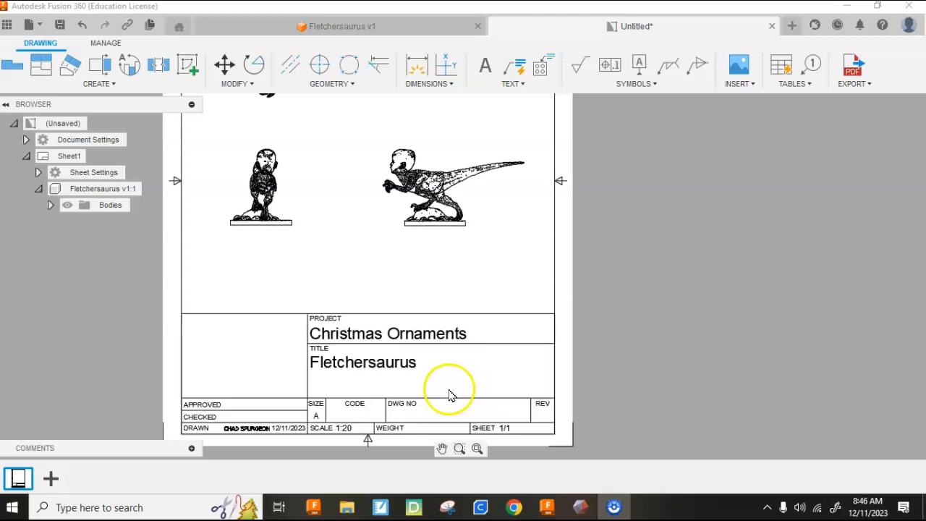
{"action": "left_click", "coordinate": [436, 403]}
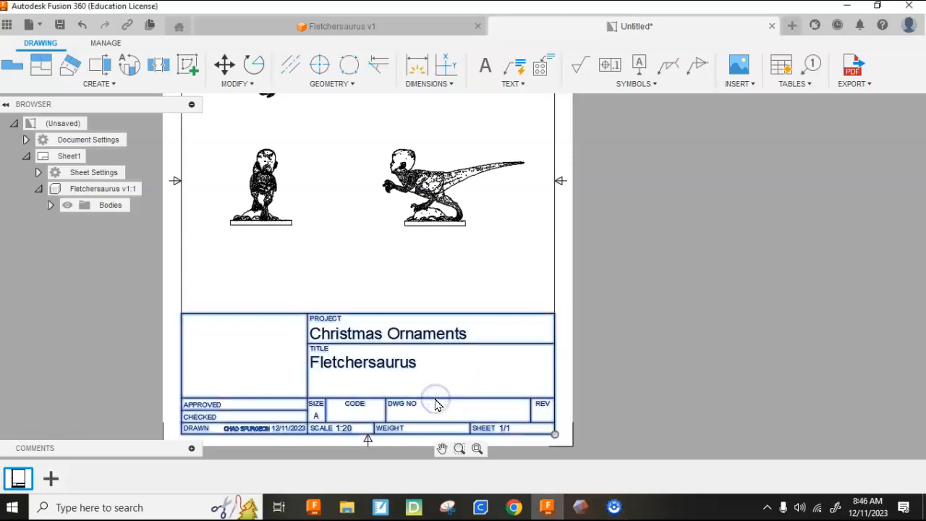
{"action": "left_click", "coordinate": [321, 346]}
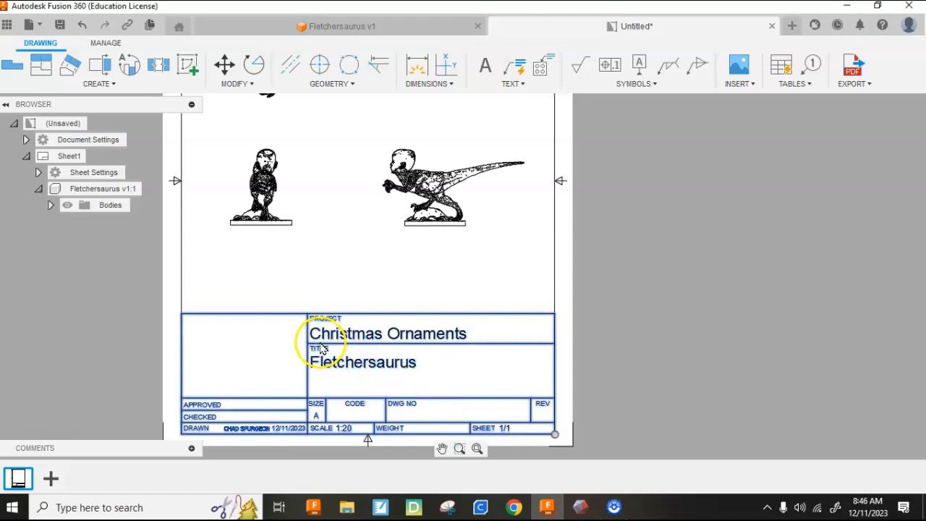
{"action": "right_click", "coordinate": [322, 349]}
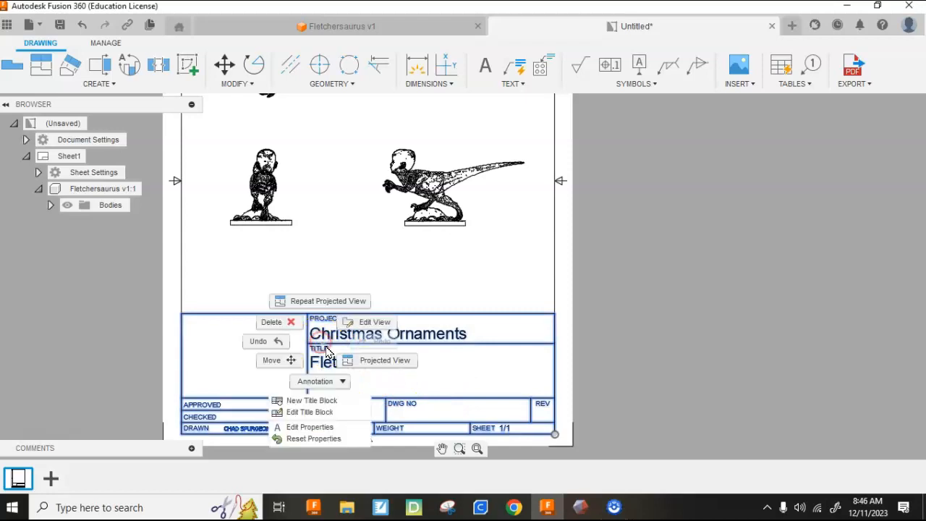
{"action": "left_click", "coordinate": [317, 412]}
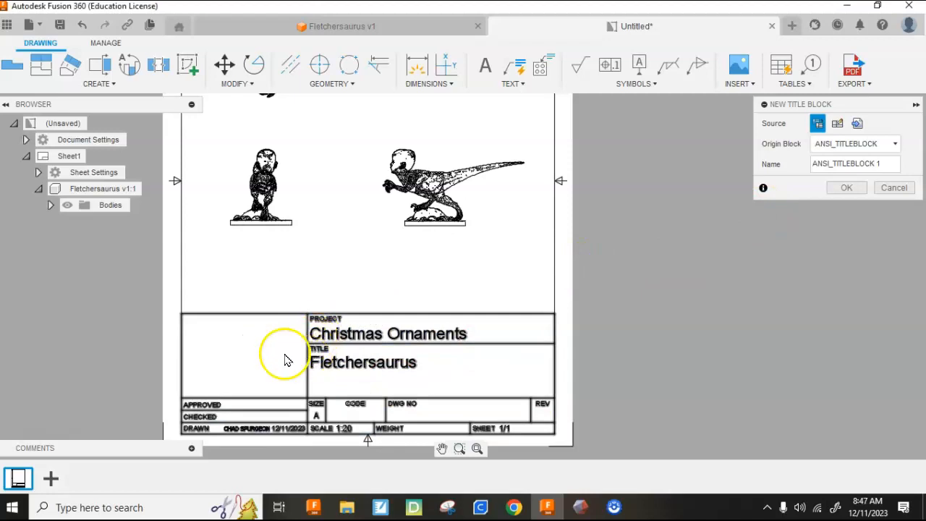
{"action": "double_click", "coordinate": [854, 164]}
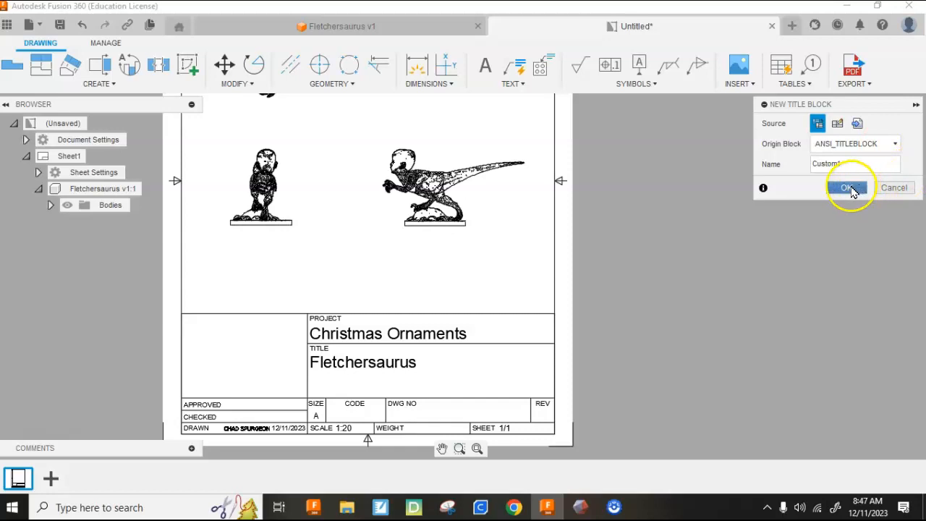
{"action": "left_click", "coordinate": [848, 188]}
- Move the TITLE label and TITLE_1 field into the empty cell above APPROVED, and delete the TITLE_2 and TITLE_3 fields
{"action": "scroll", "coordinate": [473, 355], "scroll_direction": "up", "scroll_amount": 3}
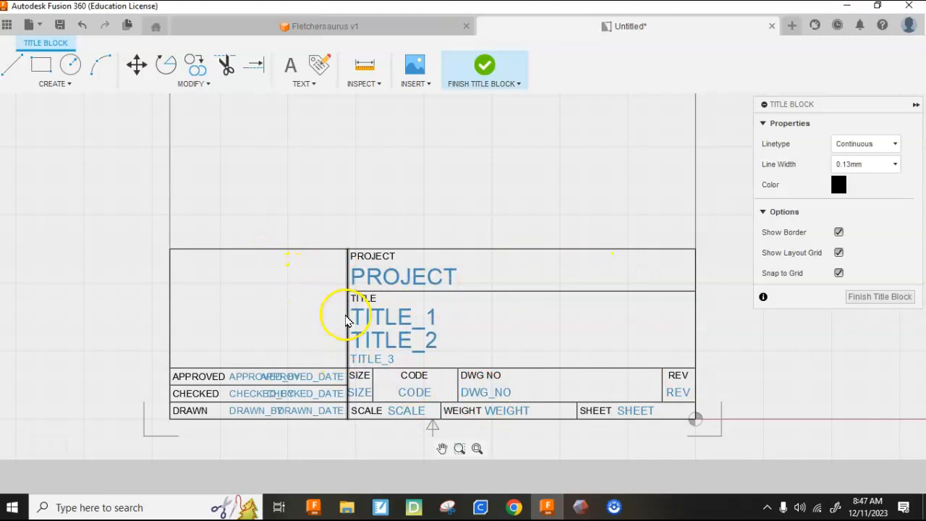
{"action": "left_click_drag", "start_coordinate": [364, 298], "coordinate": [248, 263]}
{"action": "left_click_drag", "start_coordinate": [375, 321], "coordinate": [227, 280]}
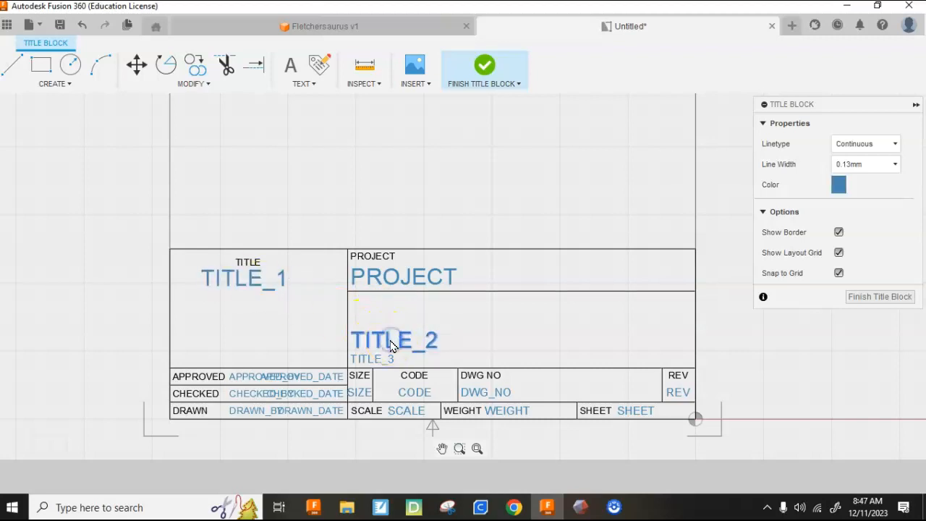
{"action": "key", "text": "Delete"}
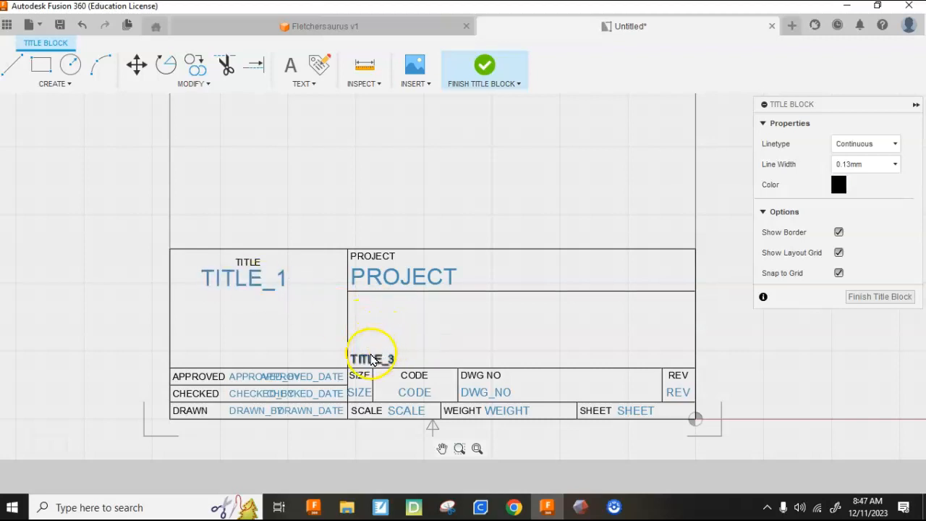
- Move the PROJECT field below TITLE_1 and reposition the horizontal divider between the two fields, starting at the block's left border
{"action": "left_click_drag", "start_coordinate": [407, 289], "coordinate": [254, 351]}
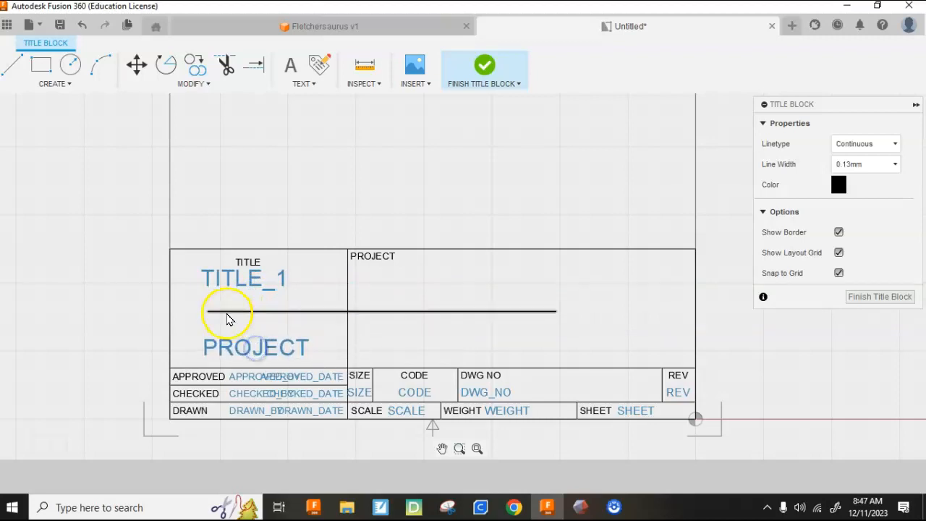
{"action": "left_click_drag", "start_coordinate": [208, 315], "coordinate": [171, 312]}
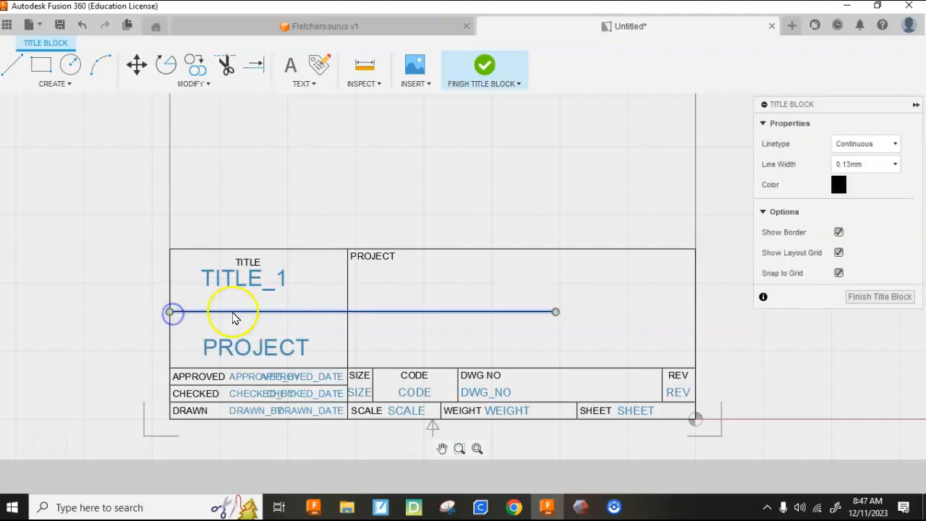
{"action": "left_click_drag", "start_coordinate": [287, 313], "coordinate": [282, 297]}
- Shorten the horizontal divider under TITLE_1 and shift the vertical divider right to the end of the PROJECT label
{"action": "left_click_drag", "start_coordinate": [553, 301], "coordinate": [379, 285]}
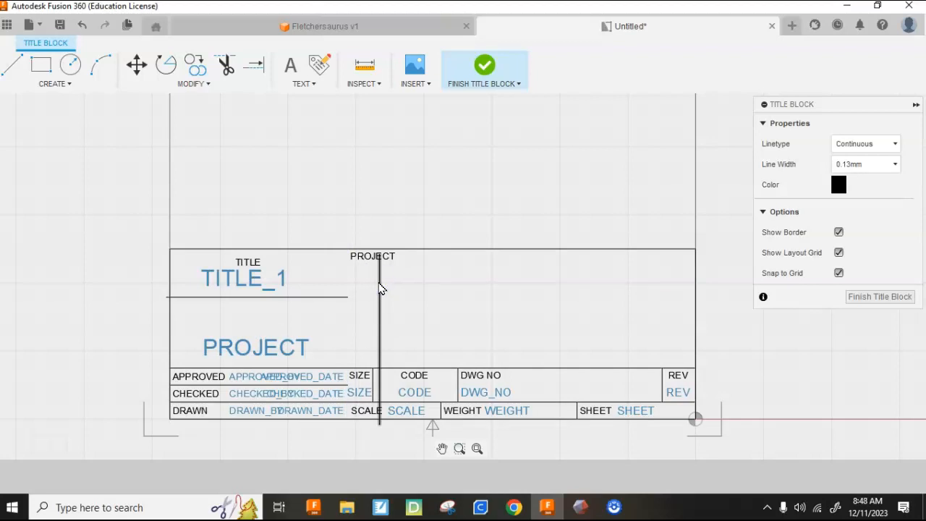
{"action": "left_click", "coordinate": [379, 284]}
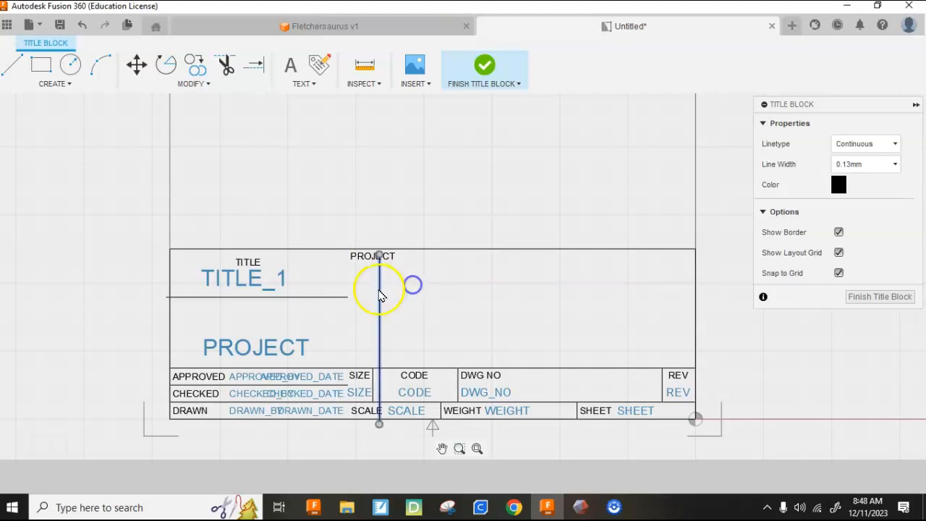
{"action": "left_click_drag", "start_coordinate": [380, 292], "coordinate": [395, 292]}
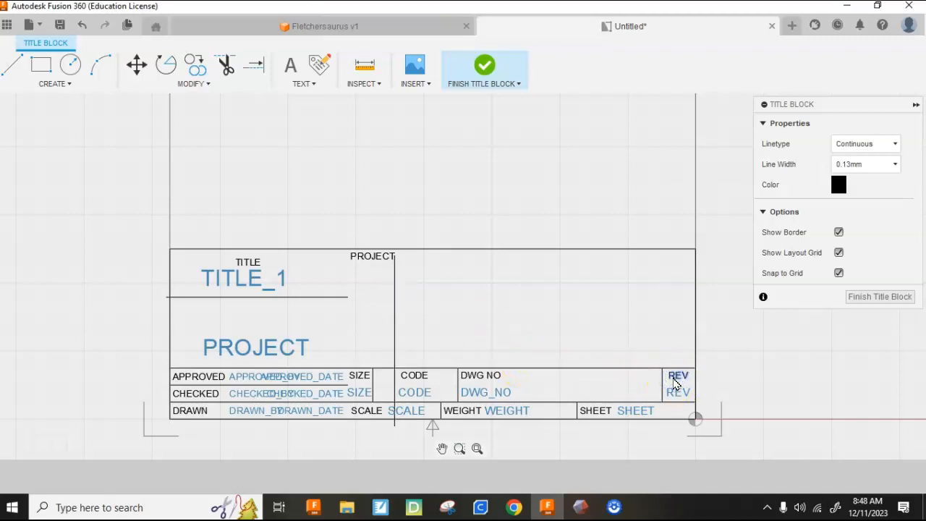
- Delete the REV, DWG NO, CODE, WEIGHT and SHEET labels and fields, along with the short vertical line beside REV
{"action": "key", "text": "Delete"}
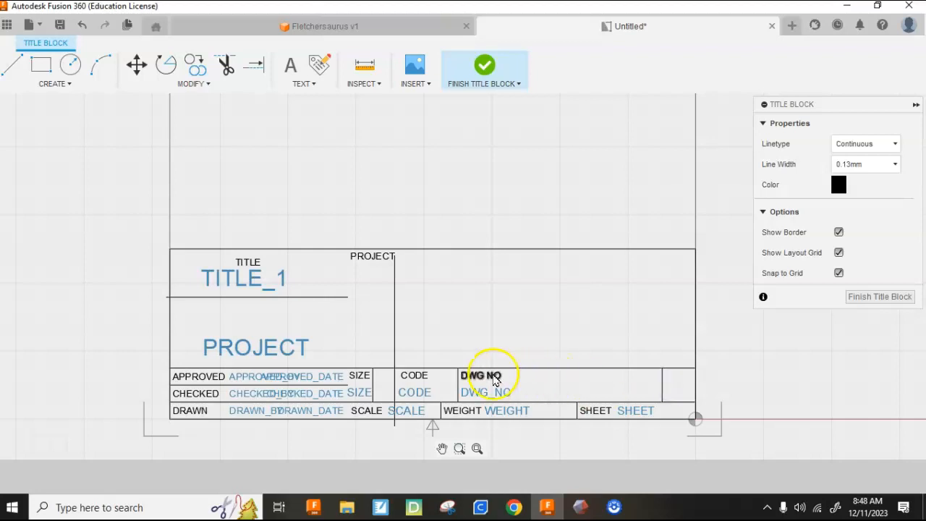
{"action": "key", "text": "Delete"}
{"action": "left_click", "coordinate": [409, 380]}
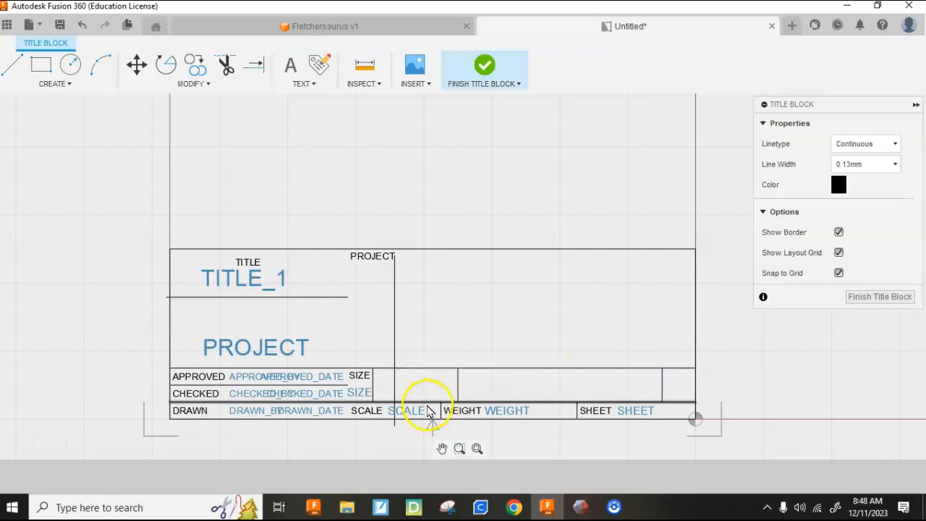
{"action": "key", "text": "Delete"}
{"action": "left_click", "coordinate": [494, 412]}
{"action": "key", "text": "Delete"}
{"action": "left_click", "coordinate": [596, 411]}
{"action": "key", "text": "Delete"}
{"action": "left_click", "coordinate": [630, 412]}
{"action": "key", "text": "Delete"}
{"action": "left_click", "coordinate": [662, 394]}
{"action": "key", "text": "Delete"}
- Delete the leftover short vertical lines right of the main divider and shorten the two long horizontal lines to about that divider
{"action": "left_click", "coordinate": [614, 368]}
{"action": "left_click_drag", "start_coordinate": [696, 369], "coordinate": [386, 370]}
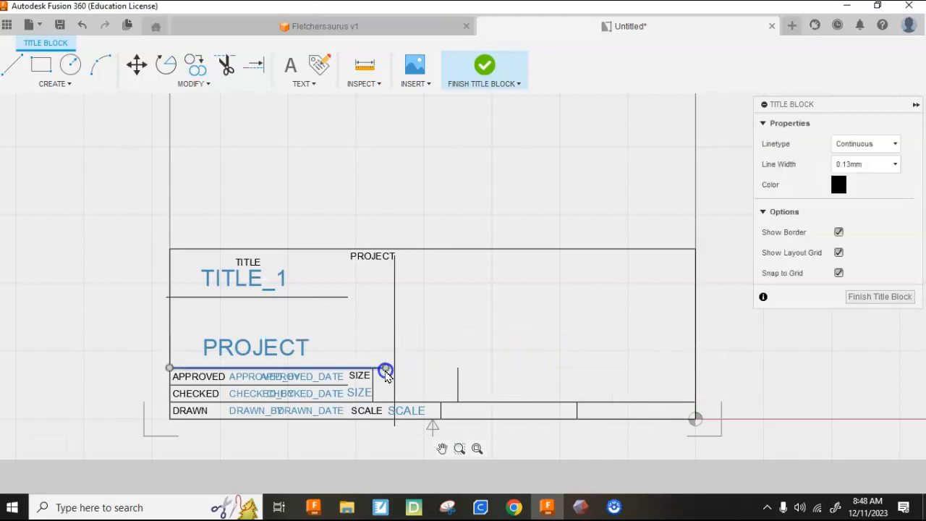
{"action": "left_click", "coordinate": [458, 379]}
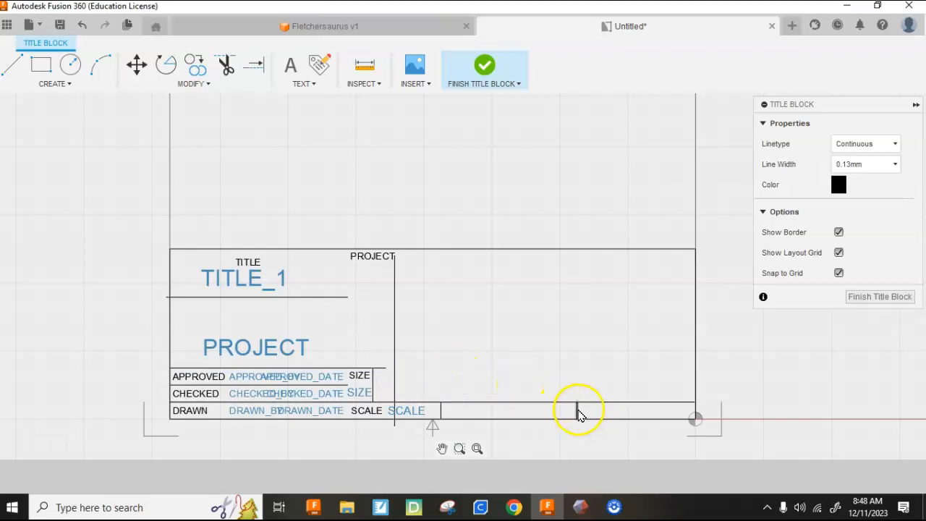
{"action": "key", "text": "Delete"}
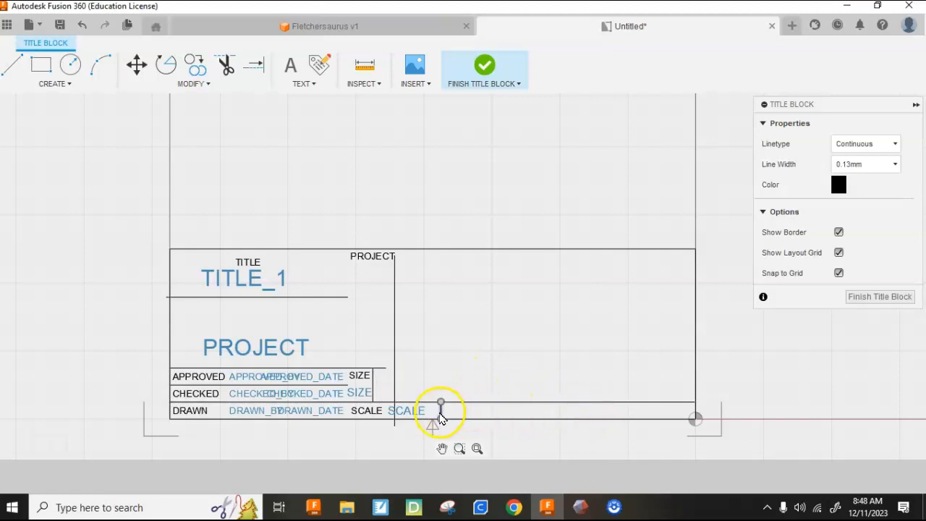
{"action": "left_click", "coordinate": [554, 402]}
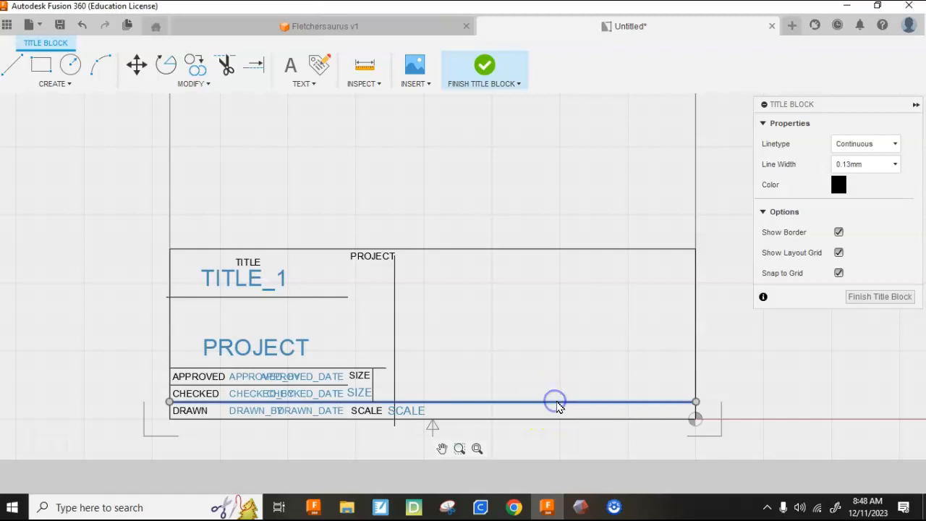
{"action": "left_click_drag", "start_coordinate": [696, 402], "coordinate": [394, 401]}
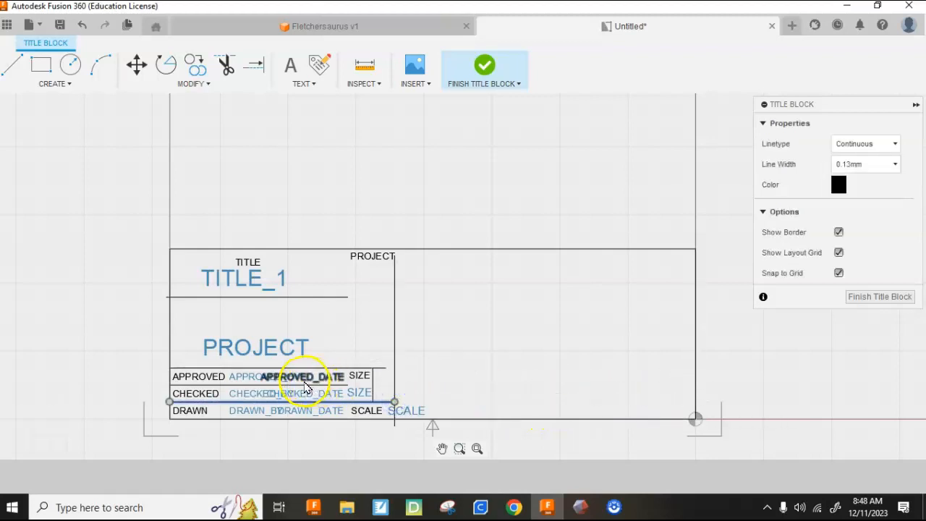
- Remove the CHECKED label and its fields, and move the vertical divider slightly right, clear of the PROJECT label
{"action": "left_click_drag", "start_coordinate": [207, 396], "coordinate": [354, 398]}
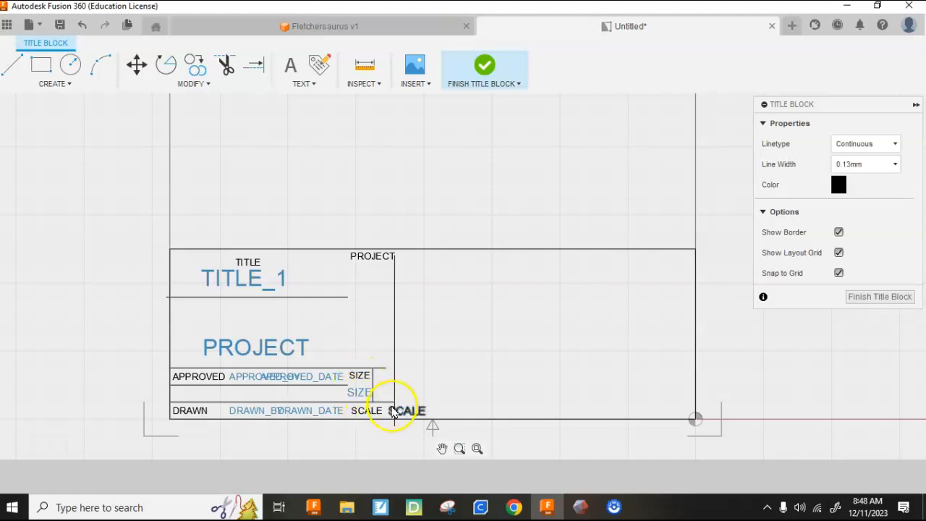
{"action": "left_click", "coordinate": [394, 288]}
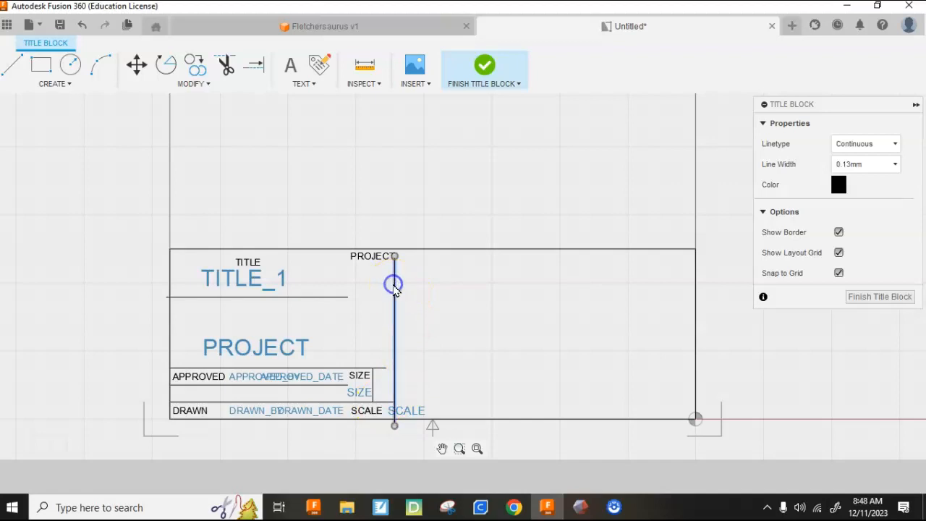
{"action": "left_click", "coordinate": [393, 284]}
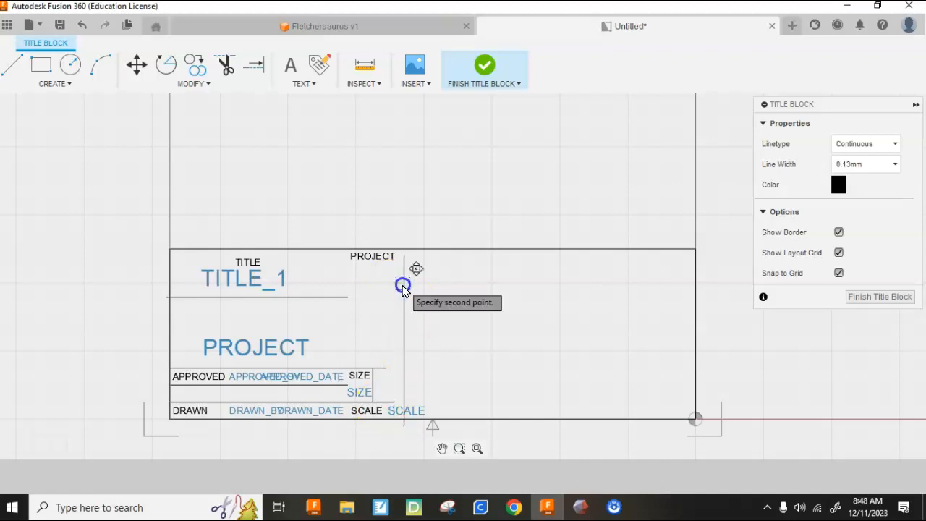
{"action": "left_click", "coordinate": [403, 286]}
- Try to extend the vertical divider's upper end to the title block's top border, and undo the change
{"action": "left_click", "coordinate": [404, 256]}
{"action": "left_click_drag", "start_coordinate": [404, 256], "coordinate": [403, 251]}
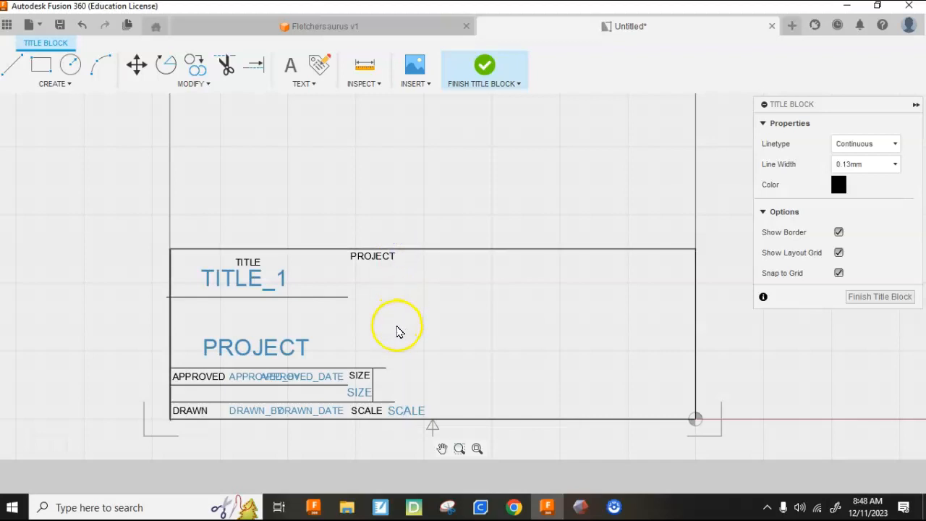
{"action": "key", "text": "ctrl+z"}
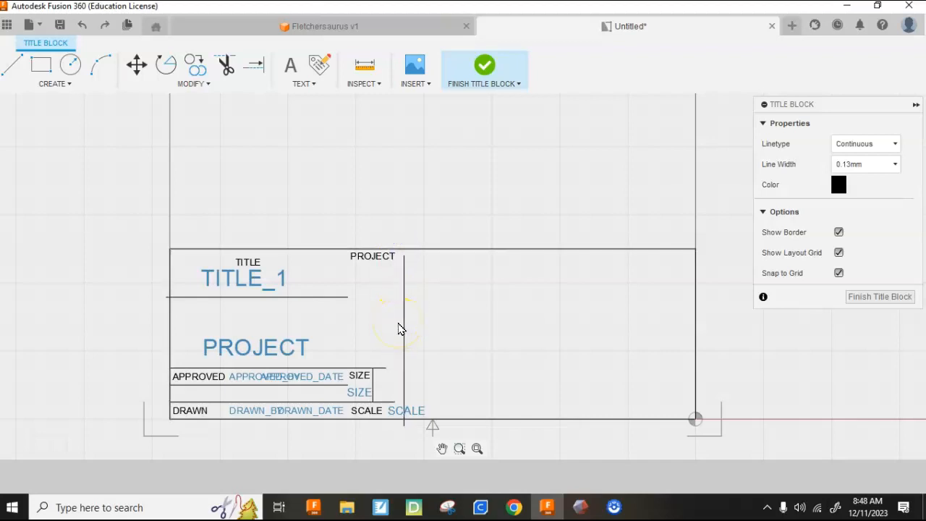
- Move the vertical divider up across the title block's top border, and move the SCALE field above the SIZE label
{"action": "left_click_drag", "start_coordinate": [405, 332], "coordinate": [408, 292]}
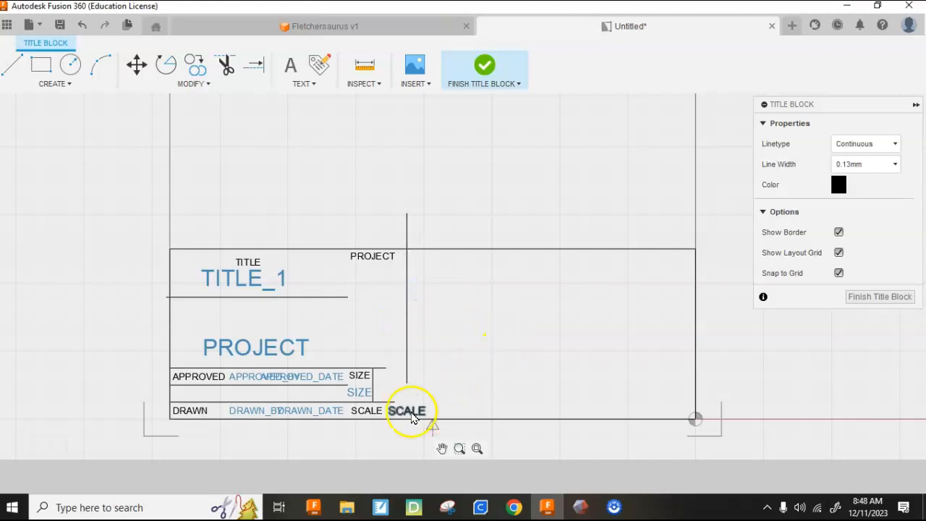
{"action": "left_click_drag", "start_coordinate": [402, 411], "coordinate": [370, 341]}
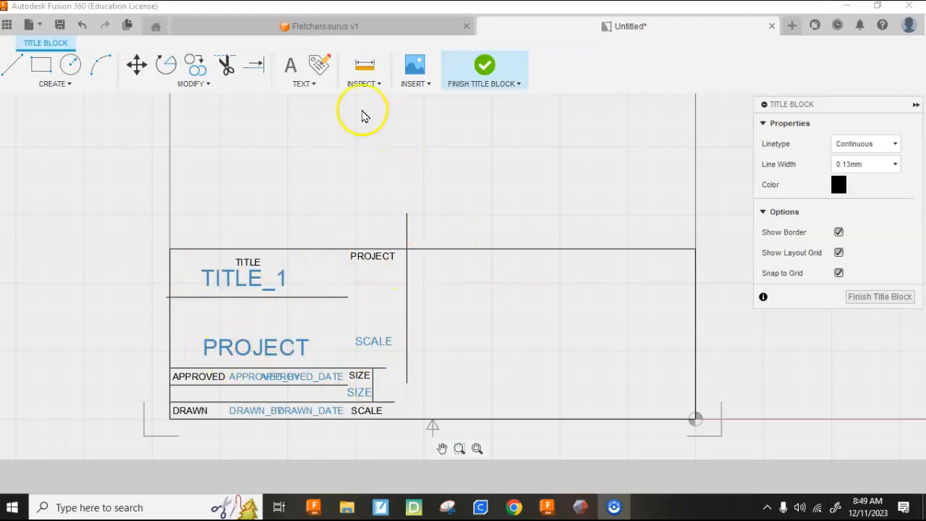
- Insert the image Ahab.jpg from the computer's Downloads folder with its lower-left corner at the title block's lower-right corner
{"action": "left_click", "coordinate": [409, 85]}
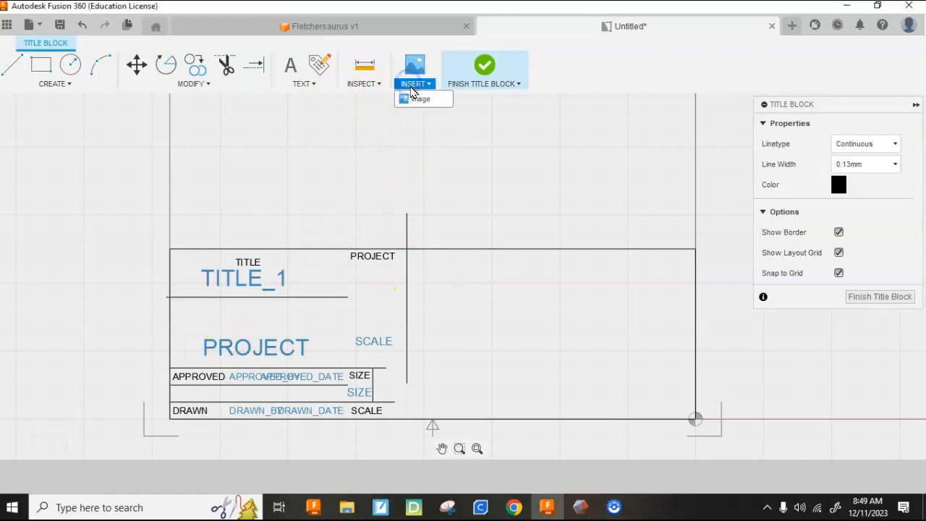
{"action": "left_click", "coordinate": [420, 99]}
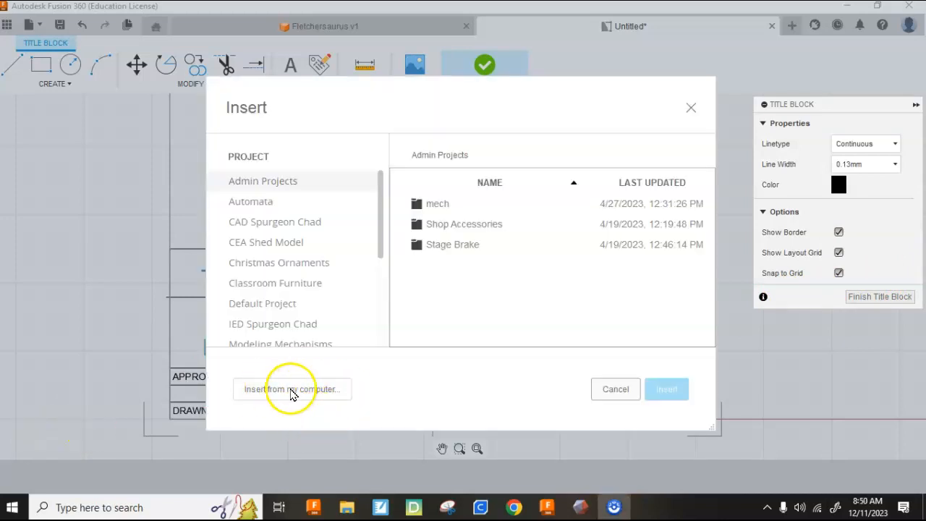
{"action": "left_click", "coordinate": [291, 390]}
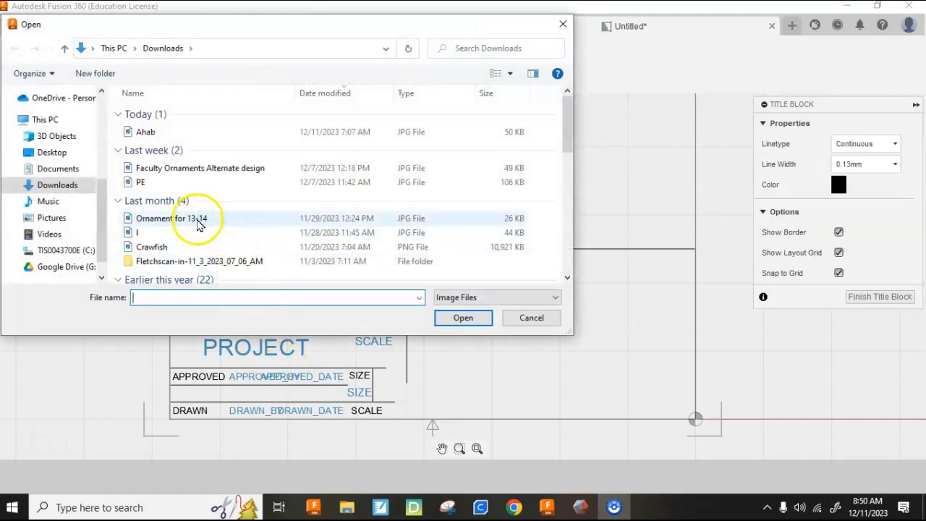
{"action": "left_click", "coordinate": [177, 133]}
{"action": "left_click", "coordinate": [455, 321]}
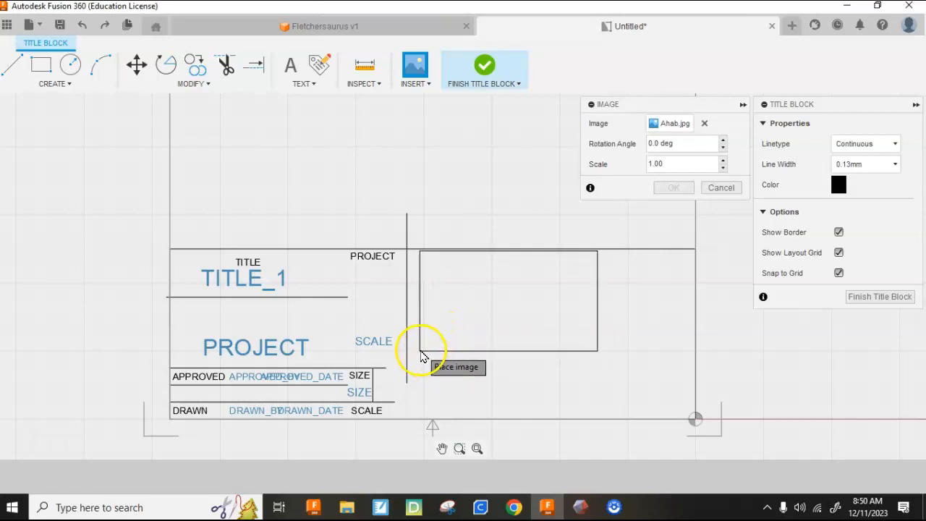
{"action": "left_click", "coordinate": [516, 423]}
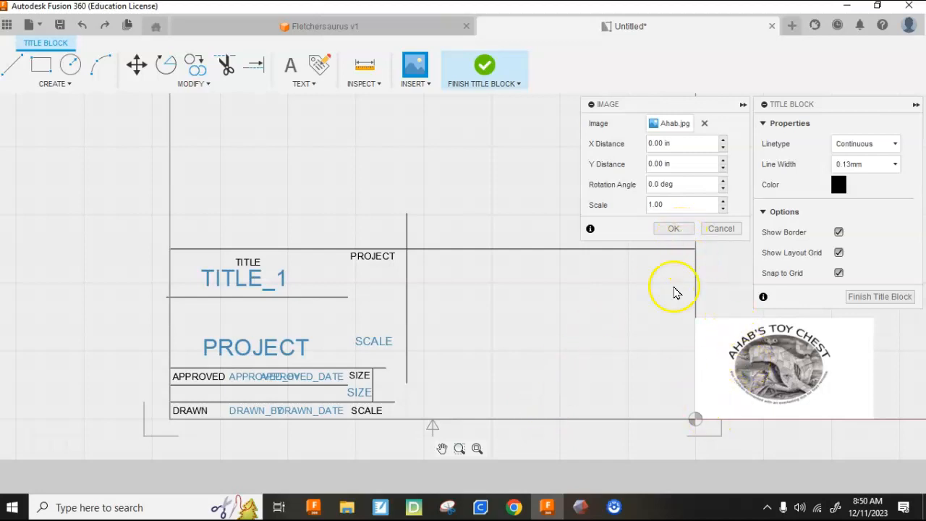
{"action": "left_click", "coordinate": [667, 231]}
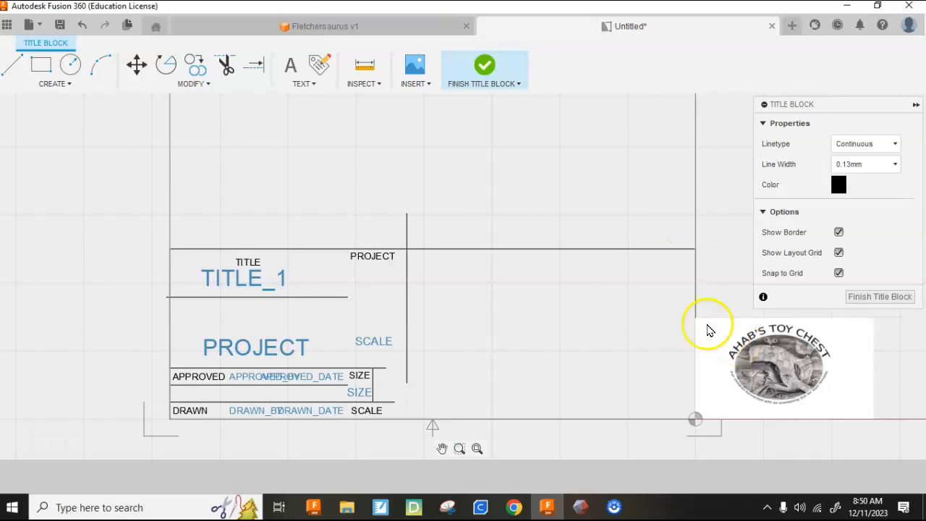
- Move the logo image into the empty area right of the vertical divider and enlarge it to nearly fill that area
{"action": "left_click", "coordinate": [697, 347]}
{"action": "left_click_drag", "start_coordinate": [696, 345], "coordinate": [517, 343]}
{"action": "left_click", "coordinate": [523, 327]}
{"action": "left_click_drag", "start_coordinate": [516, 318], "coordinate": [435, 264]}
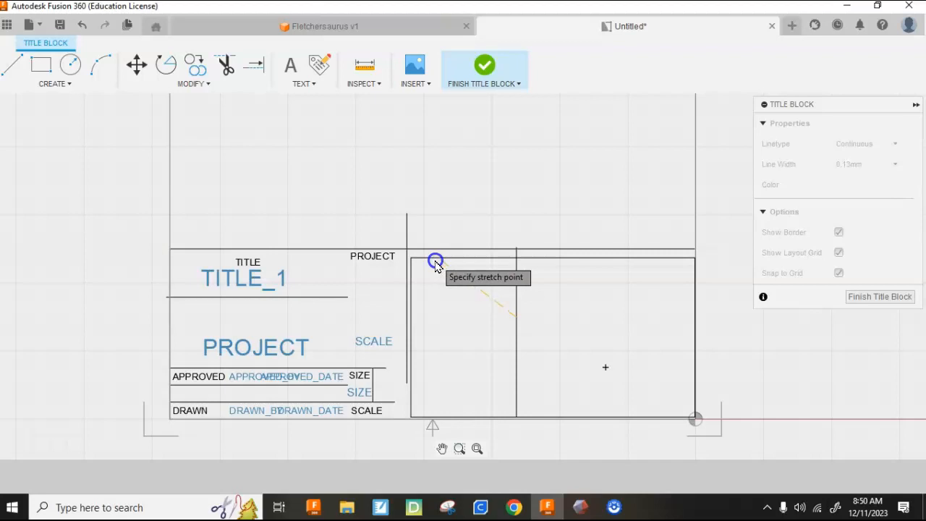
{"action": "left_click", "coordinate": [435, 264]}
{"action": "left_click_drag", "start_coordinate": [521, 263], "coordinate": [517, 256]}
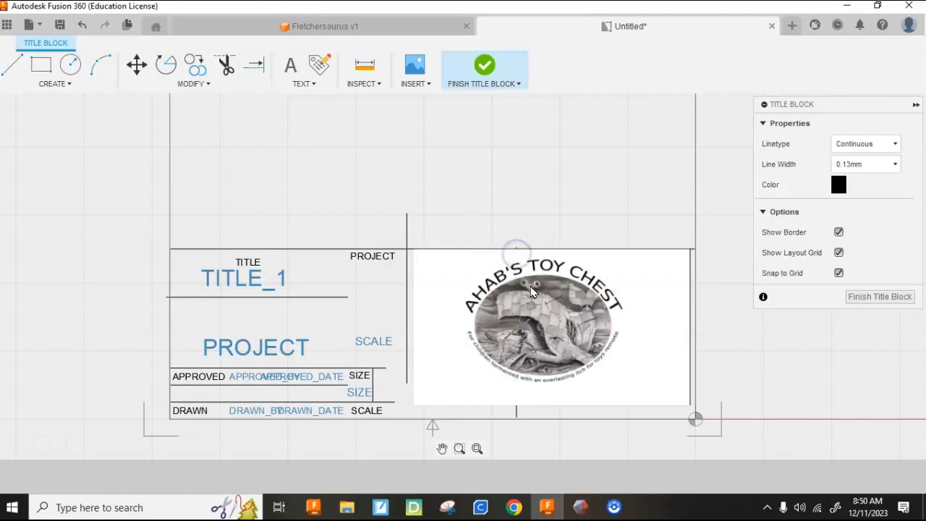
- Examine the placed logo's lettering and picture detail up close and its fit in the title block
{"action": "scroll", "coordinate": [558, 309], "scroll_direction": "down", "scroll_amount": 3}
{"action": "scroll", "coordinate": [561, 315], "scroll_direction": "up", "scroll_amount": 2}
{"action": "scroll", "coordinate": [560, 315], "scroll_direction": "up", "scroll_amount": 3}
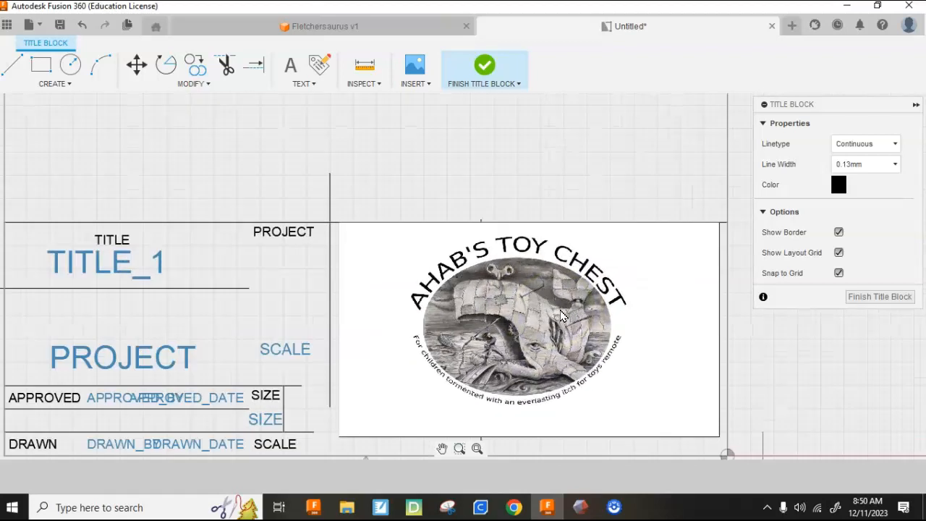
{"action": "scroll", "coordinate": [436, 297], "scroll_direction": "up", "scroll_amount": 2}
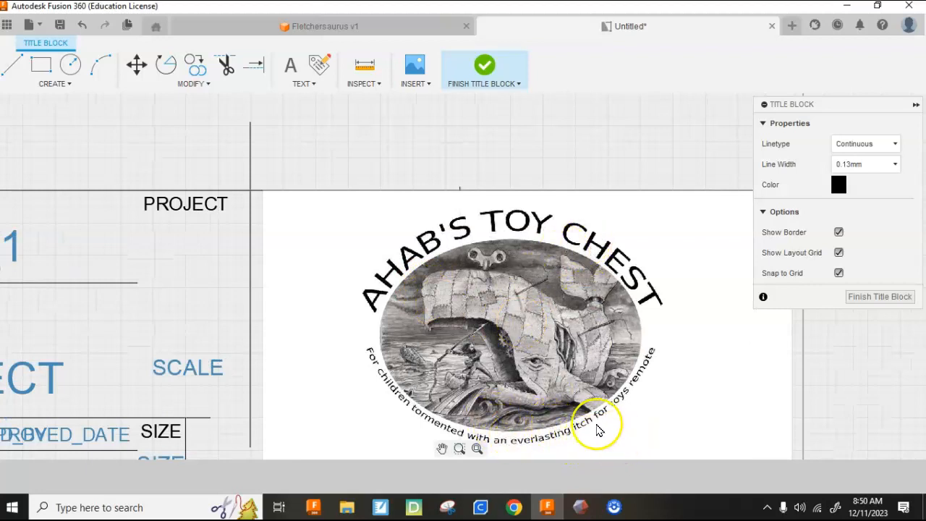
{"action": "scroll", "coordinate": [595, 429], "scroll_direction": "down", "scroll_amount": 1}
{"action": "scroll", "coordinate": [597, 432], "scroll_direction": "down", "scroll_amount": 2}
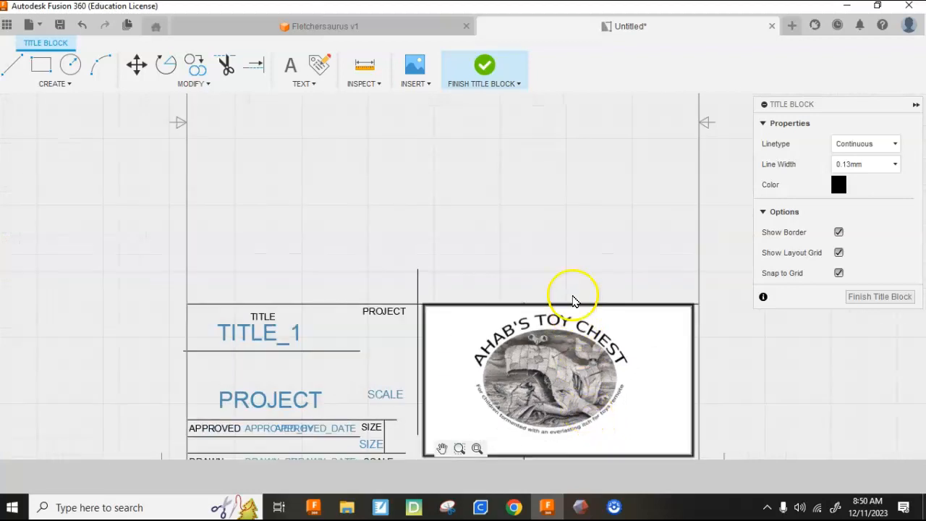
{"action": "scroll", "coordinate": [584, 362], "scroll_direction": "down", "scroll_amount": 1}
{"action": "scroll", "coordinate": [605, 432], "scroll_direction": "up", "scroll_amount": 1}
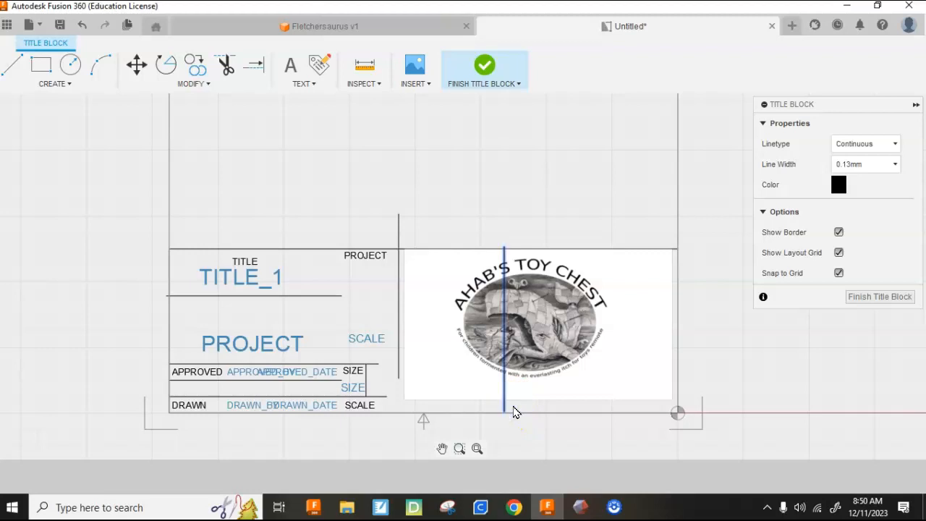
- Move the logo image slightly down so it sits between the title block's top and bottom borders
{"action": "left_click", "coordinate": [397, 358]}
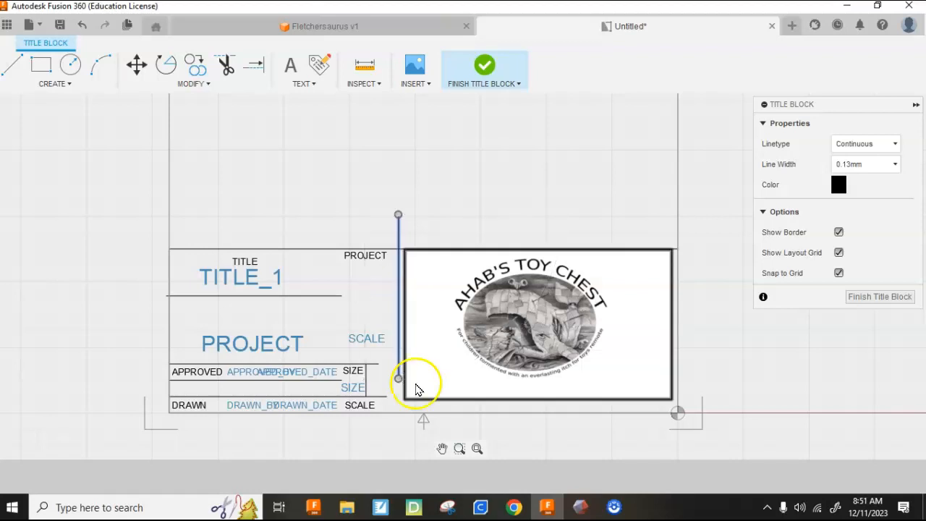
{"action": "left_click", "coordinate": [432, 402]}
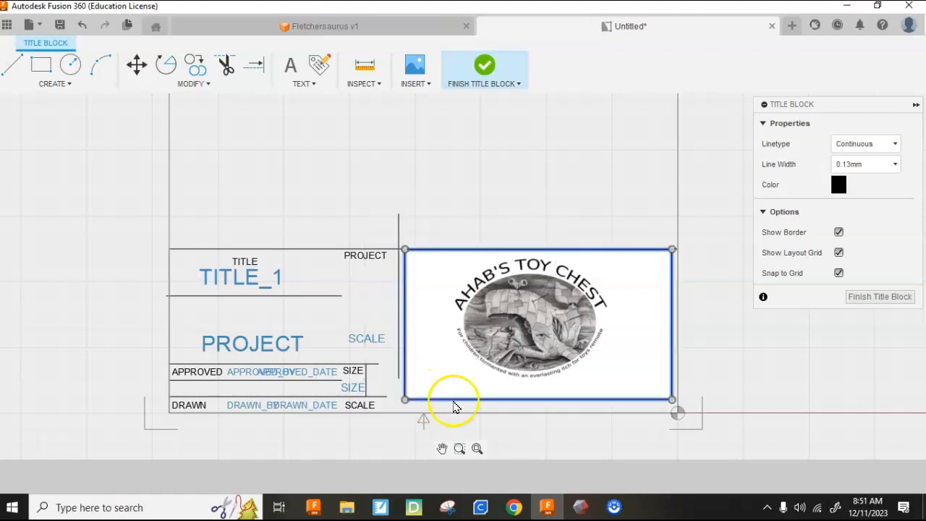
{"action": "left_click", "coordinate": [526, 399]}
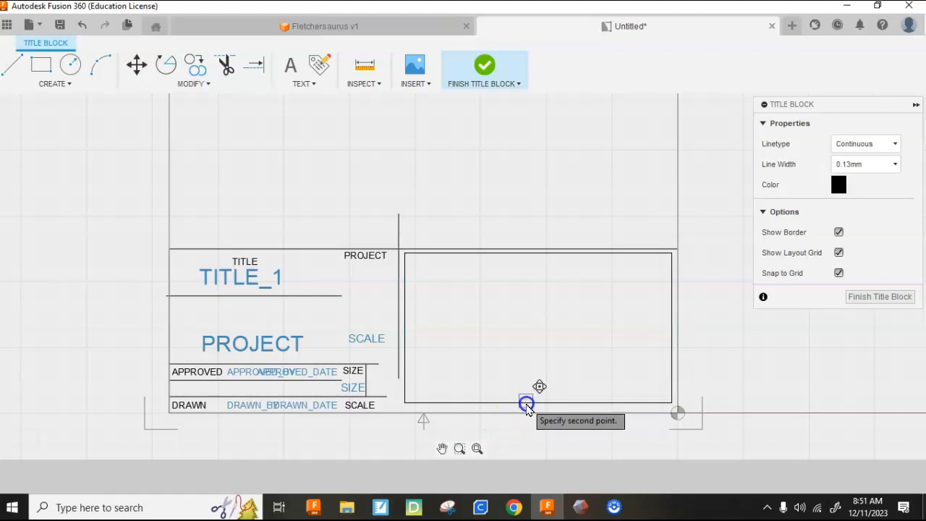
{"action": "left_click", "coordinate": [527, 408]}
- Stretch the vertical divider's lower end to the bottom border and shorten its upper end to the title block's top border
{"action": "left_click", "coordinate": [398, 372]}
{"action": "left_click", "coordinate": [398, 377]}
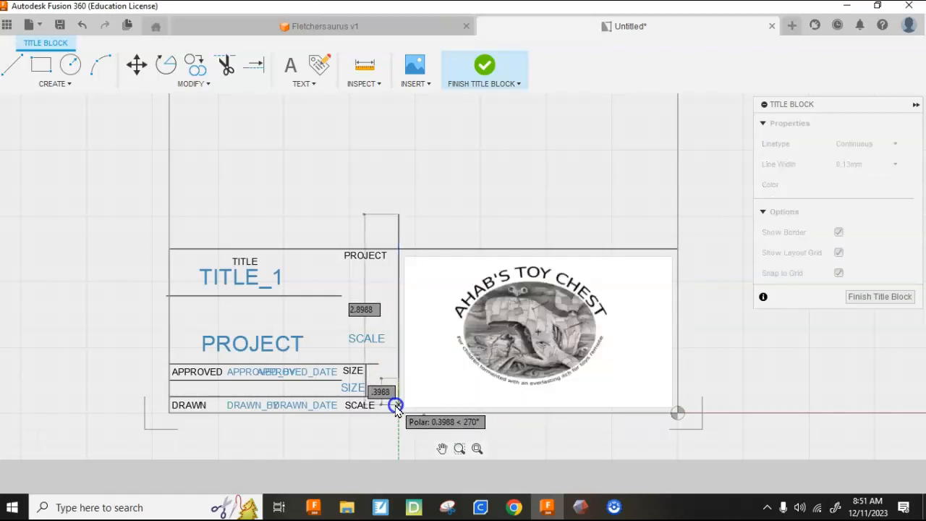
{"action": "left_click", "coordinate": [396, 412]}
{"action": "left_click_drag", "start_coordinate": [397, 215], "coordinate": [398, 249]}
- Extend the horizontal line below TITLE_1 to the vertical divider and shorten its other end to the left border
{"action": "left_click", "coordinate": [301, 296]}
{"action": "left_click", "coordinate": [341, 295]}
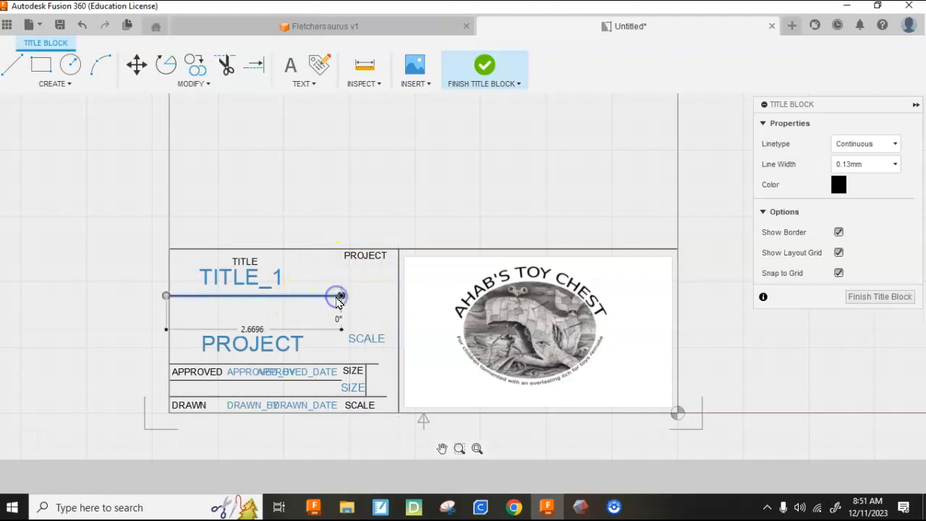
{"action": "left_click", "coordinate": [398, 295]}
{"action": "scroll", "coordinate": [184, 292], "scroll_direction": "up", "scroll_amount": 2}
{"action": "scroll", "coordinate": [160, 304], "scroll_direction": "up", "scroll_amount": 2}
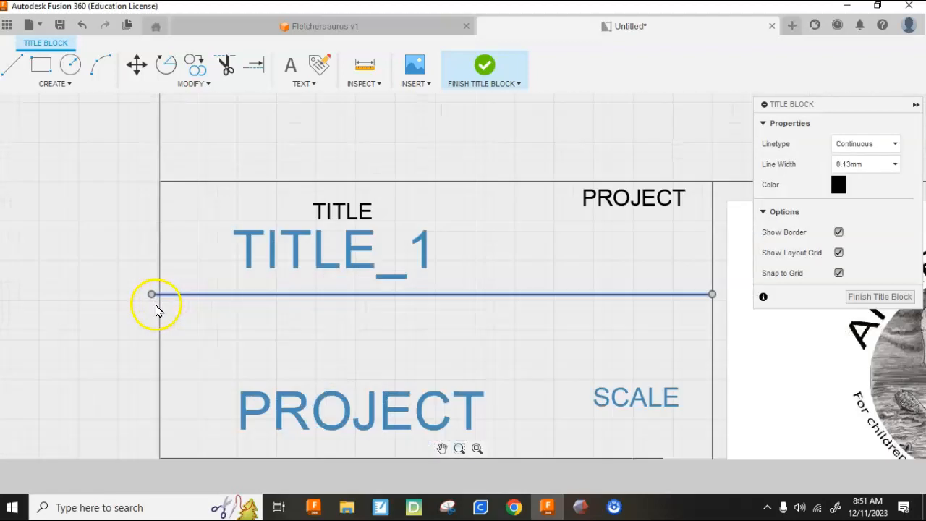
{"action": "left_click", "coordinate": [147, 293]}
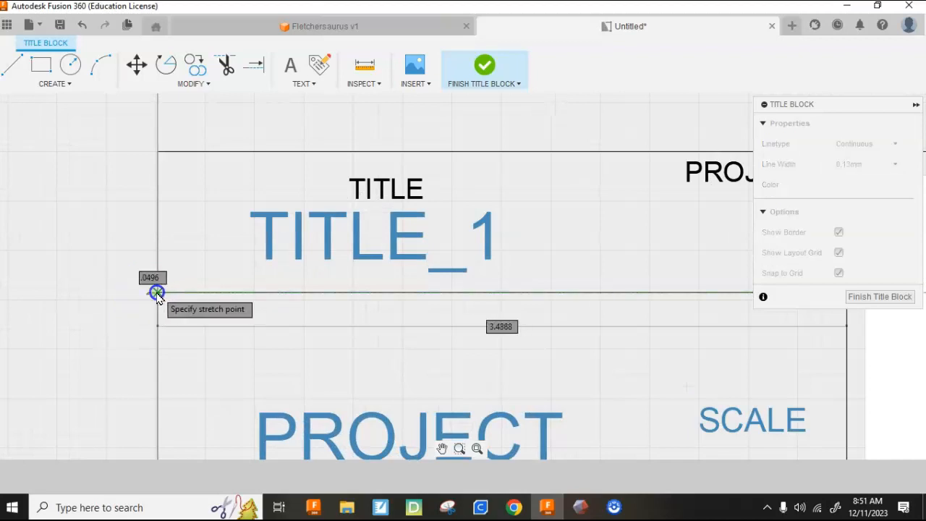
{"action": "left_click", "coordinate": [157, 293]}
{"action": "scroll", "coordinate": [239, 325], "scroll_direction": "down", "scroll_amount": 2}
{"action": "scroll", "coordinate": [376, 340], "scroll_direction": "down", "scroll_amount": 3}
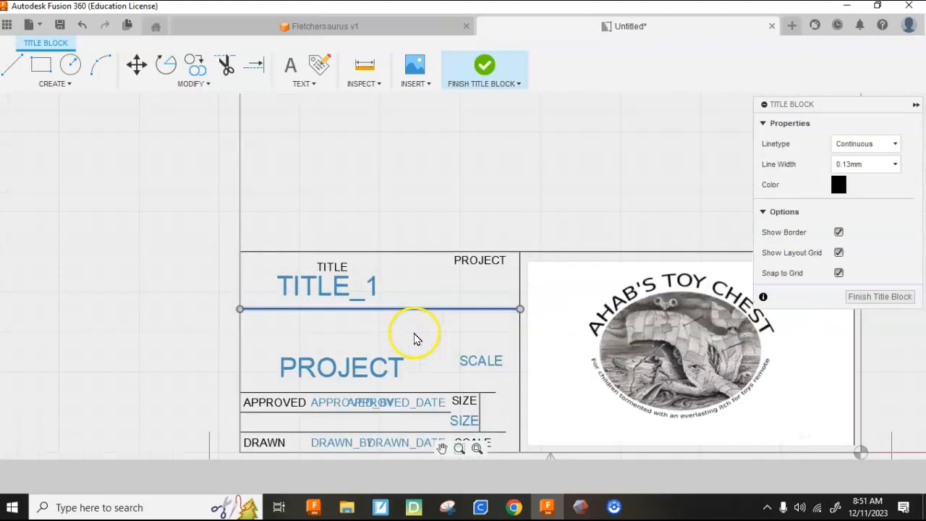
{"action": "scroll", "coordinate": [395, 362], "scroll_direction": "up", "scroll_amount": 1}
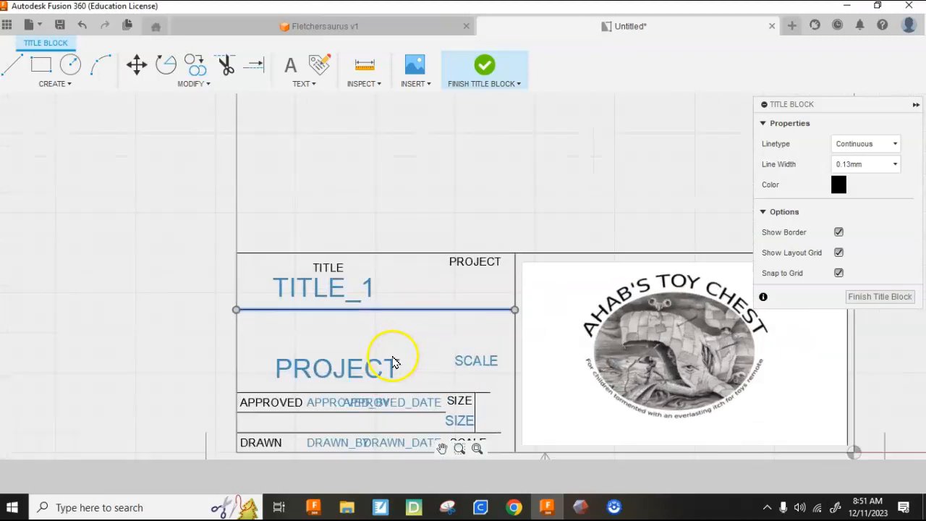
- Centre the TITLE label and TITLE_1 field in the top cell and move the PROJECT label just below the horizontal line
{"action": "left_click_drag", "start_coordinate": [334, 266], "coordinate": [376, 266]}
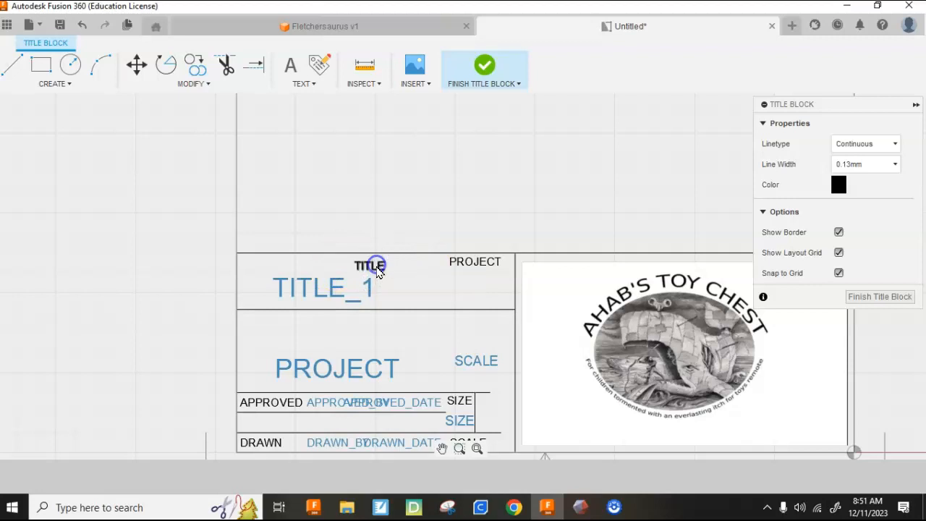
{"action": "left_click_drag", "start_coordinate": [458, 261], "coordinate": [347, 322]}
{"action": "left_click", "coordinate": [329, 290]}
{"action": "left_click", "coordinate": [350, 297]}
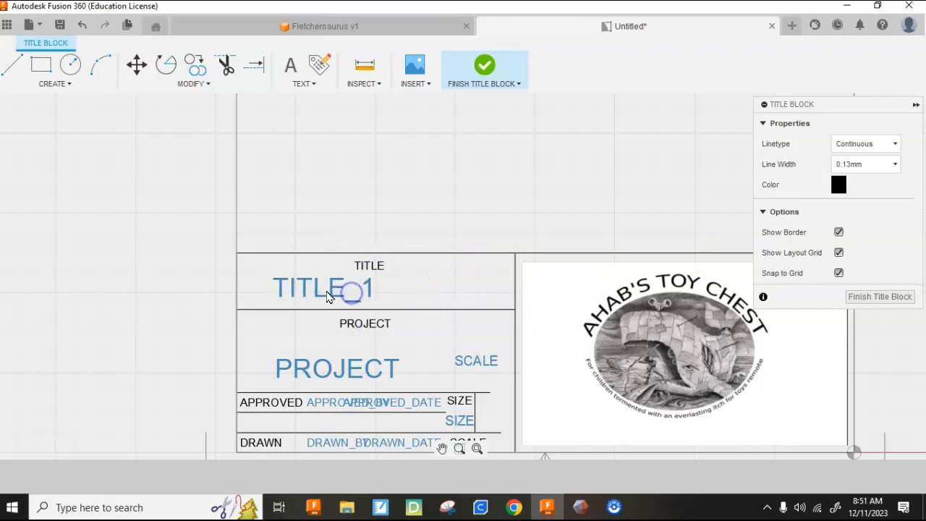
{"action": "left_click_drag", "start_coordinate": [330, 291], "coordinate": [380, 298]}
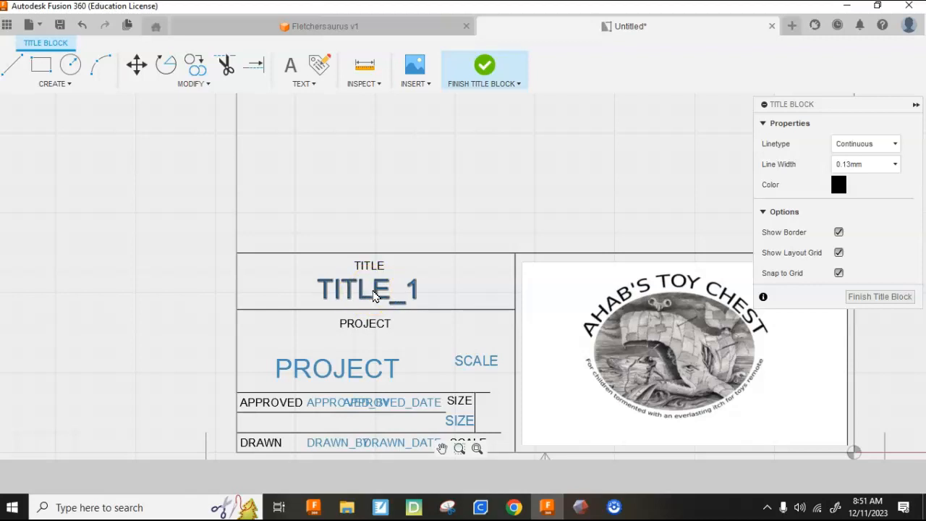
- Set the justification of the TITLE_1 and PROJECT attribute fields to centre
{"action": "left_click", "coordinate": [201, 84]}
{"action": "left_click", "coordinate": [288, 85]}
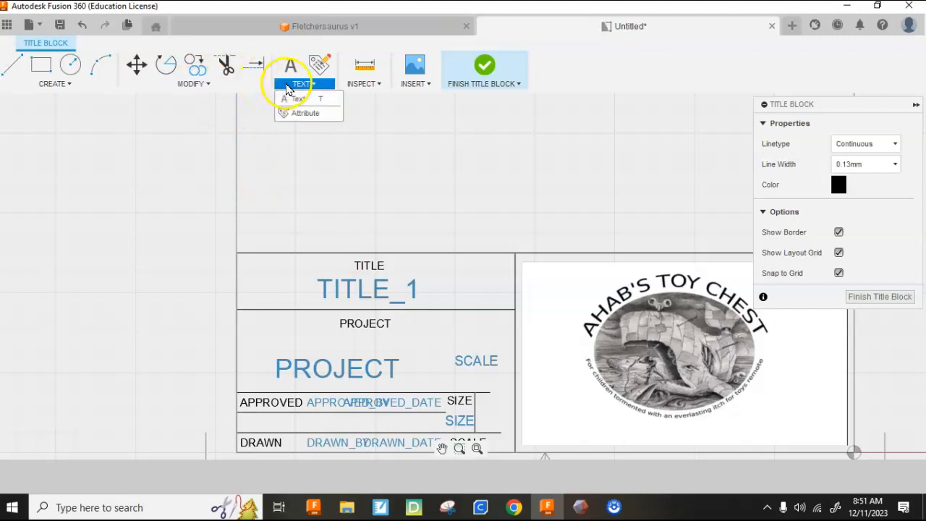
{"action": "left_click", "coordinate": [287, 85]}
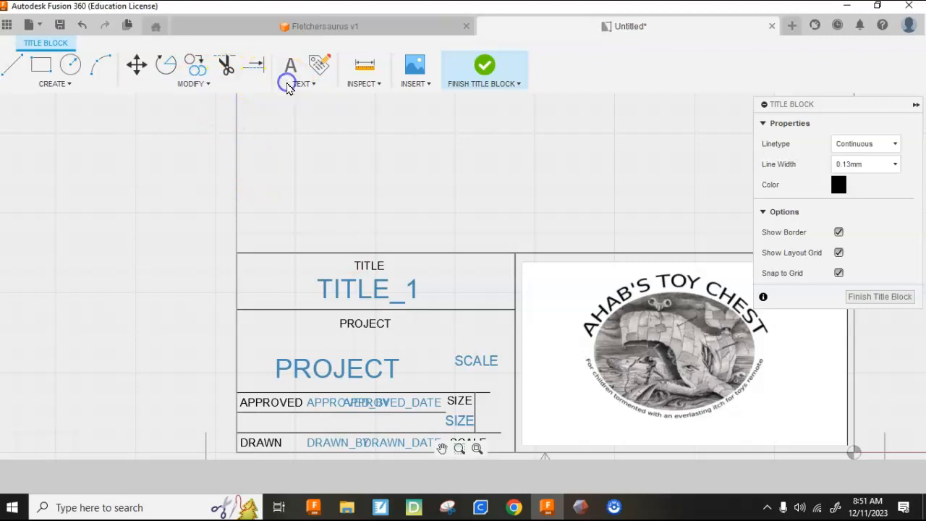
{"action": "double_click", "coordinate": [360, 289]}
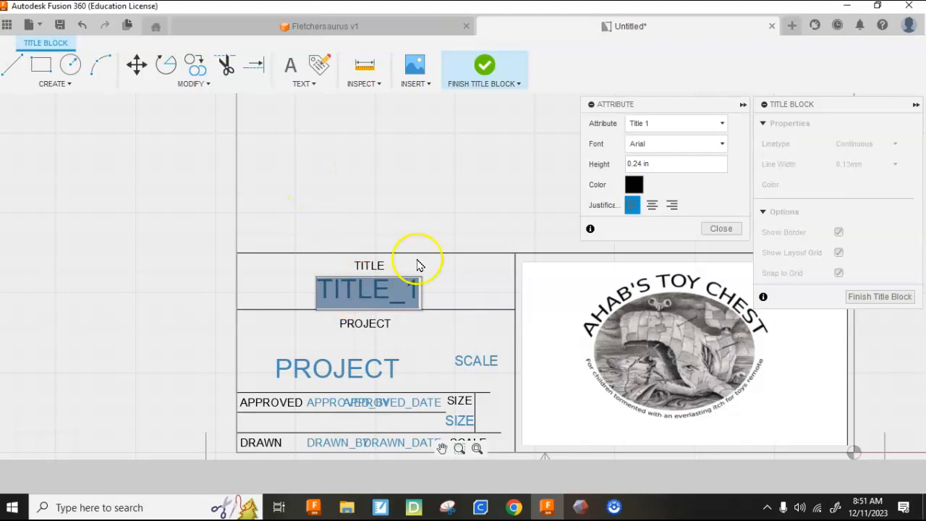
{"action": "left_click", "coordinate": [653, 210]}
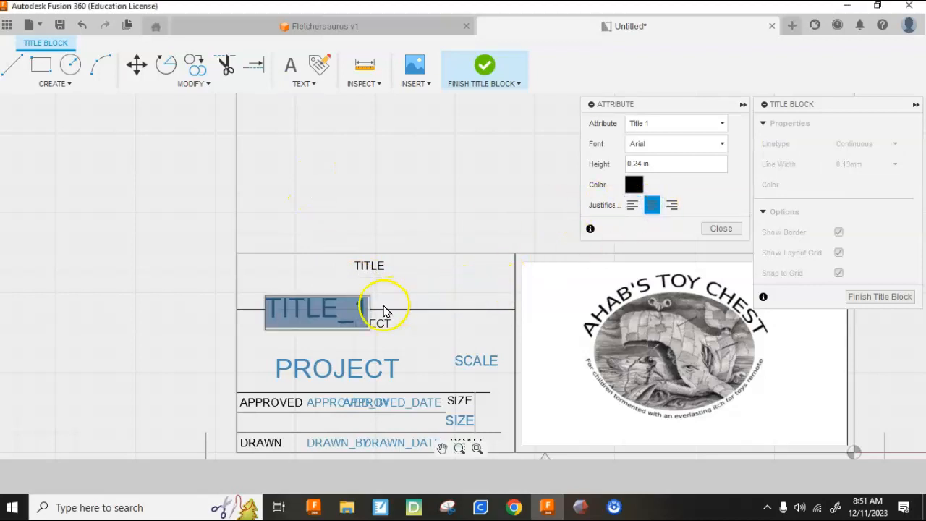
{"action": "left_click", "coordinate": [723, 230]}
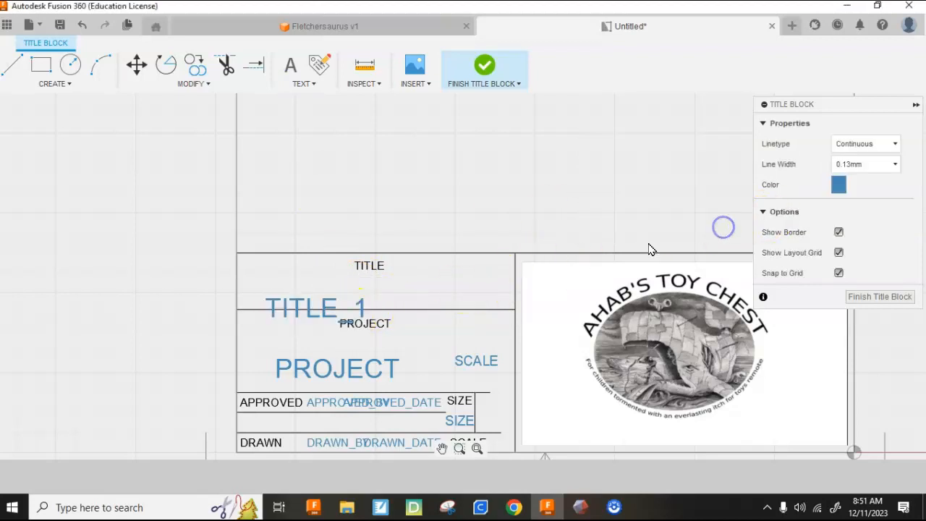
{"action": "double_click", "coordinate": [372, 369]}
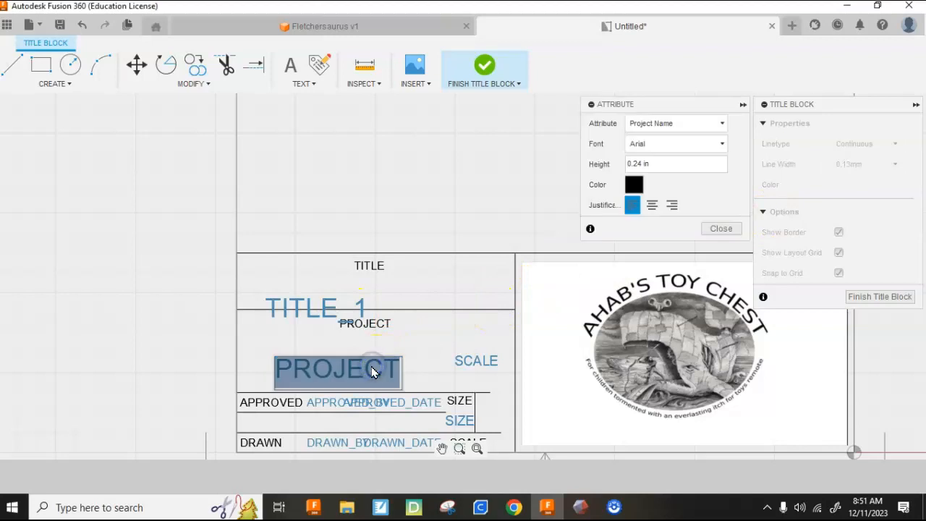
{"action": "left_click", "coordinate": [651, 205]}
{"action": "left_click", "coordinate": [721, 229]}
- Move the TITLE_1 field back under the TITLE label and the PROJECT field under the PROJECT label
{"action": "left_click", "coordinate": [310, 305]}
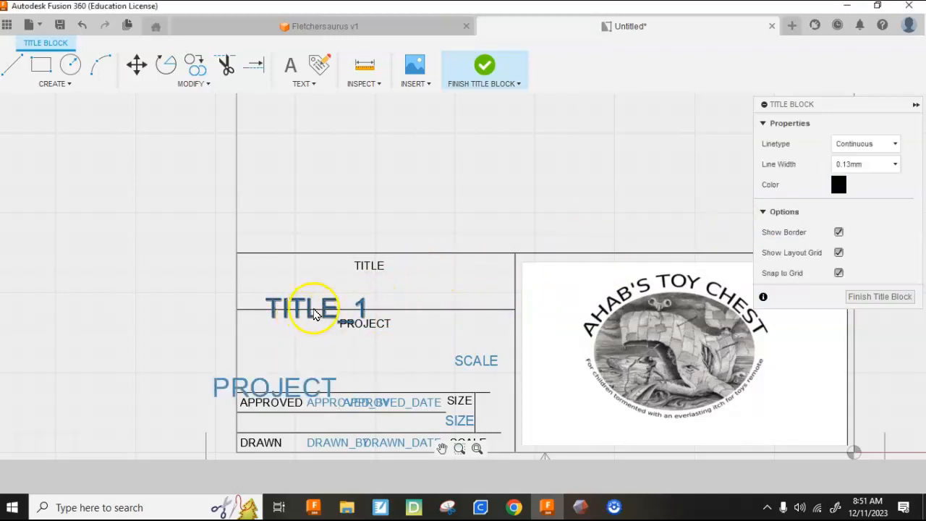
{"action": "left_click", "coordinate": [321, 303]}
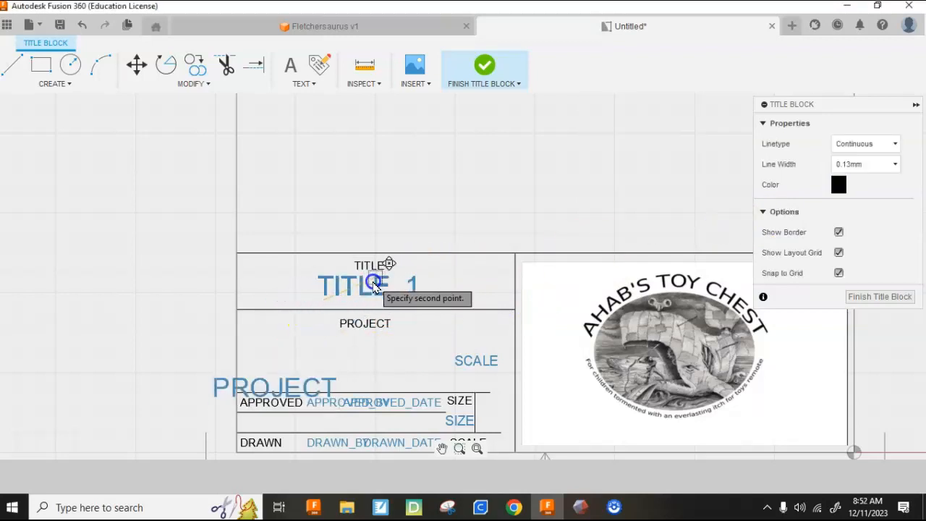
{"action": "left_click", "coordinate": [381, 289]}
{"action": "left_click", "coordinate": [304, 383]}
{"action": "left_click", "coordinate": [306, 380]}
{"action": "left_click", "coordinate": [379, 350]}
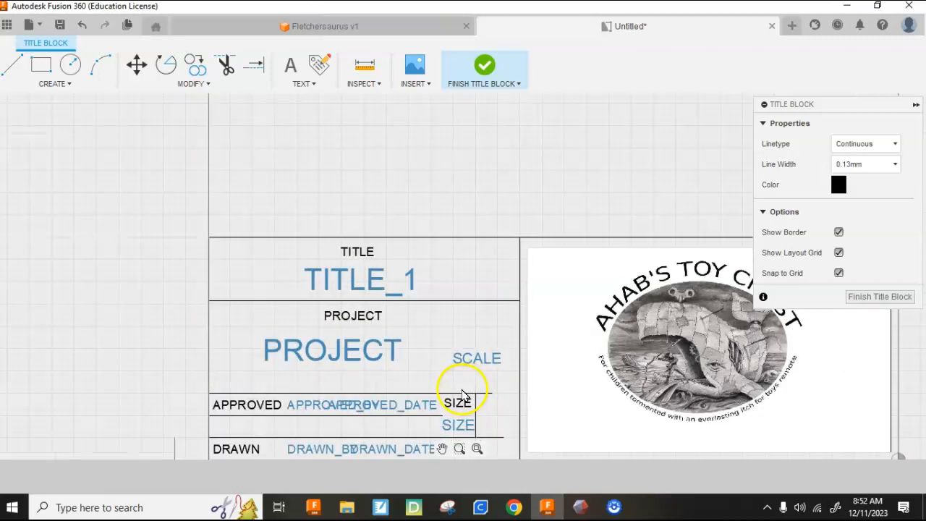
- Move the SCALE attribute field and the SCALE label out of the title block into the empty area beside its left border
{"action": "scroll", "coordinate": [465, 397], "scroll_direction": "down", "scroll_amount": 3}
{"action": "scroll", "coordinate": [434, 419], "scroll_direction": "up", "scroll_amount": 1}
{"action": "left_click", "coordinate": [471, 363]}
{"action": "left_click", "coordinate": [195, 350]}
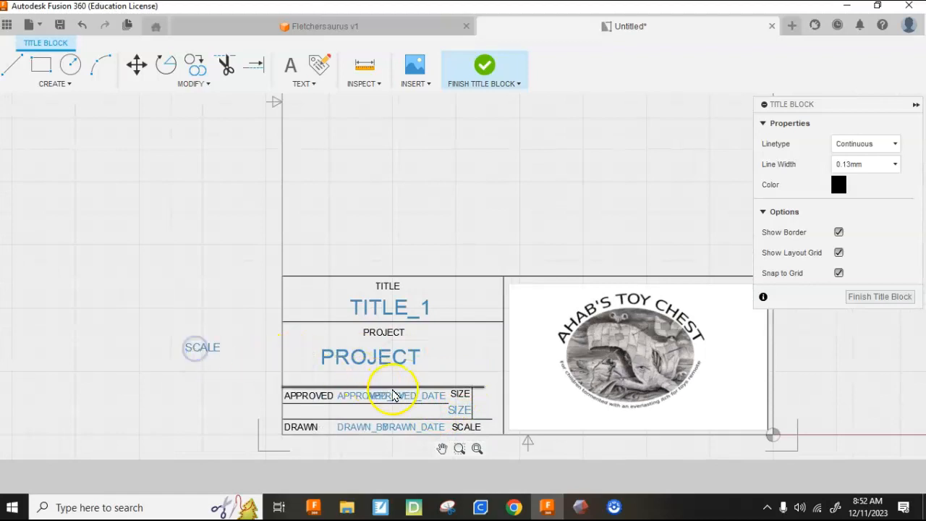
{"action": "left_click", "coordinate": [466, 426]}
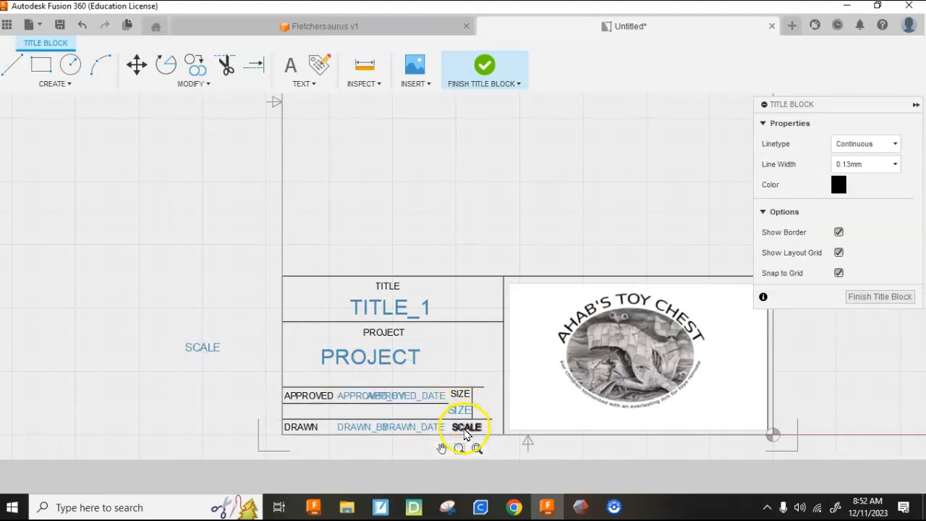
{"action": "left_click", "coordinate": [184, 326]}
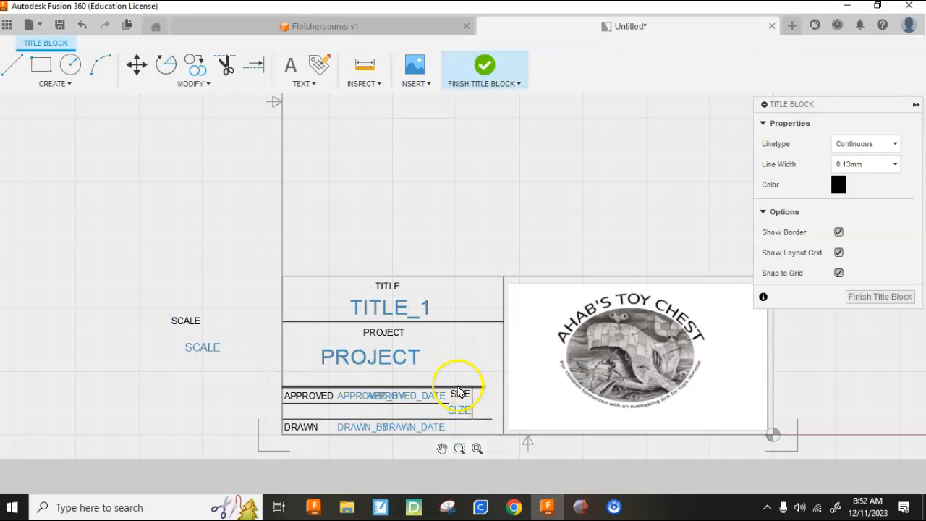
- Raise the horizontal line below the PROJECT field and make it span from the left border to the vertical divider
{"action": "mouse_move", "coordinate": [443, 387]}
{"action": "left_mouse_down"}
{"action": "mouse_move", "coordinate": [440, 370]}
{"action": "mouse_move", "coordinate": [501, 371]}
{"action": "left_mouse_up"}
{"action": "left_click", "coordinate": [457, 371]}
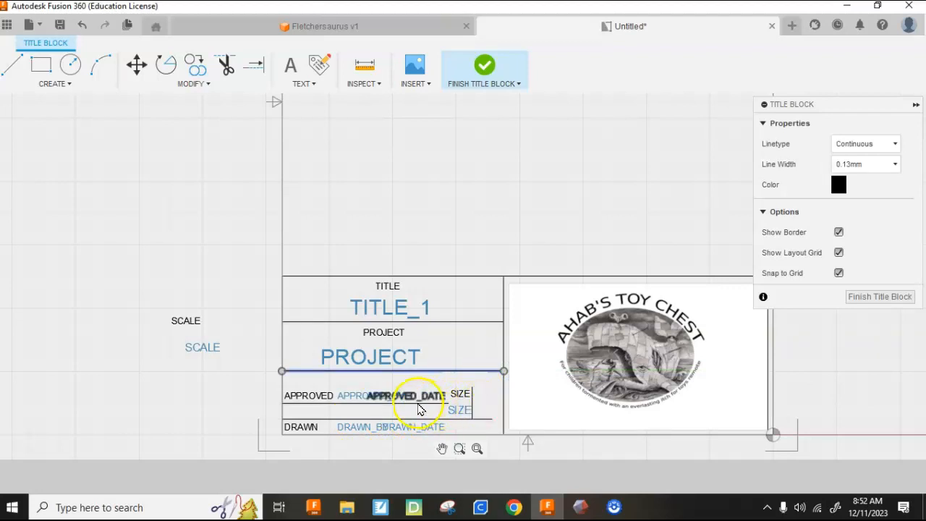
- Delete the APPROVED_DATE field and shift the DRAWN_DATE field clear of DRAWN_BY
{"action": "left_click_drag", "start_coordinate": [381, 403], "coordinate": [415, 402]}
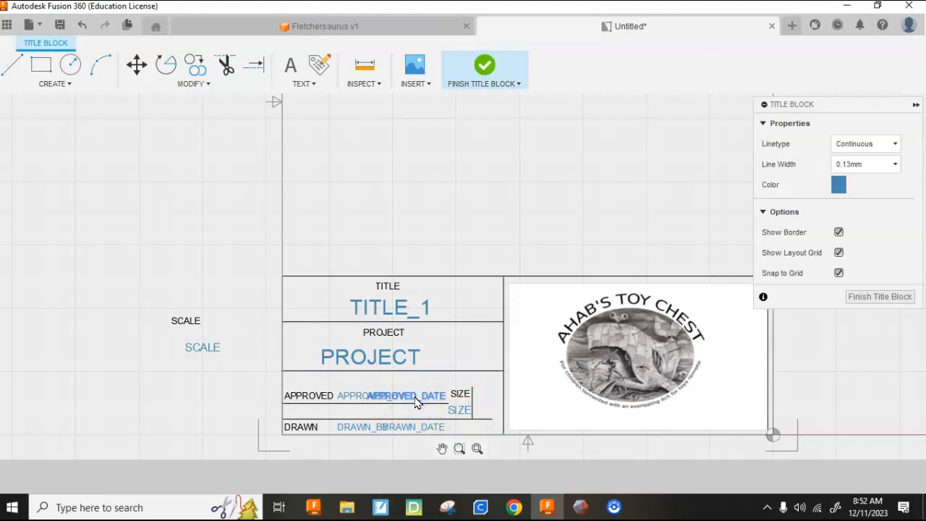
{"action": "left_click", "coordinate": [415, 426]}
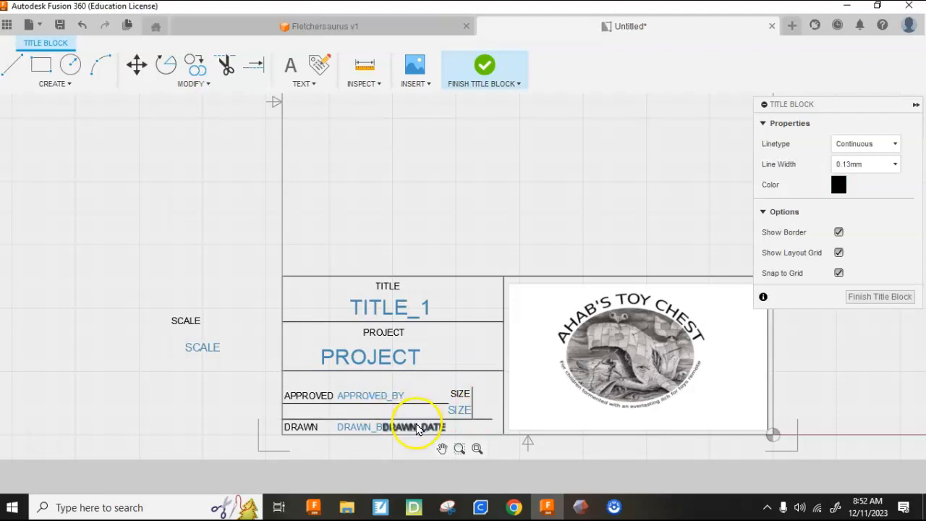
{"action": "mouse_move", "coordinate": [416, 432]}
{"action": "left_mouse_down"}
{"action": "mouse_move", "coordinate": [440, 437]}
{"action": "mouse_move", "coordinate": [434, 428]}
{"action": "left_mouse_up"}
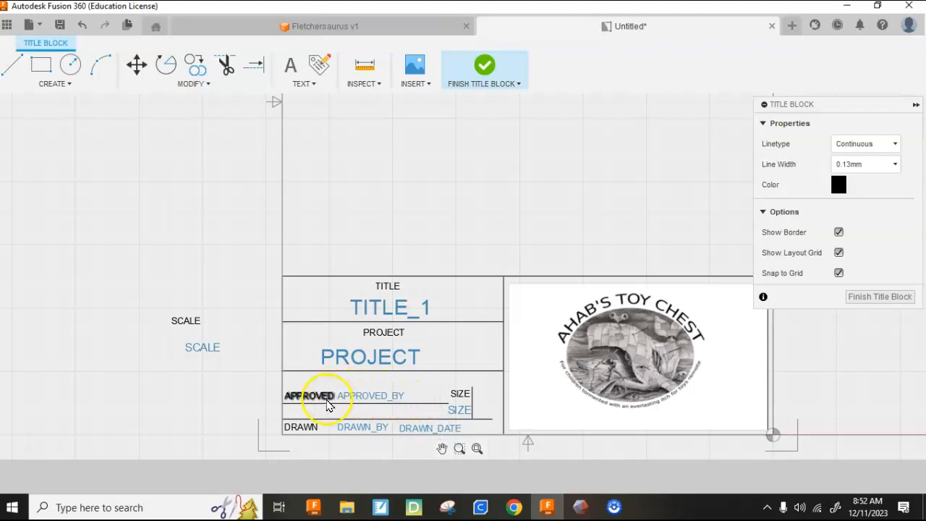
- Move the APPROVED label up against the left border, just below the horizontal line under PROJECT
{"action": "left_click_drag", "start_coordinate": [322, 398], "coordinate": [321, 377]}
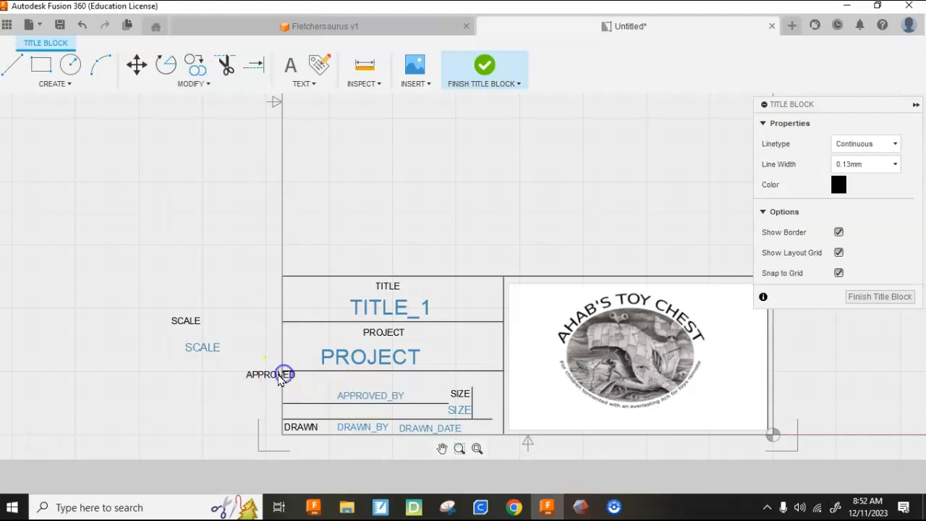
{"action": "mouse_move", "coordinate": [273, 379]}
{"action": "left_mouse_down"}
{"action": "mouse_move", "coordinate": [317, 381]}
{"action": "mouse_move", "coordinate": [282, 382]}
{"action": "left_mouse_up"}
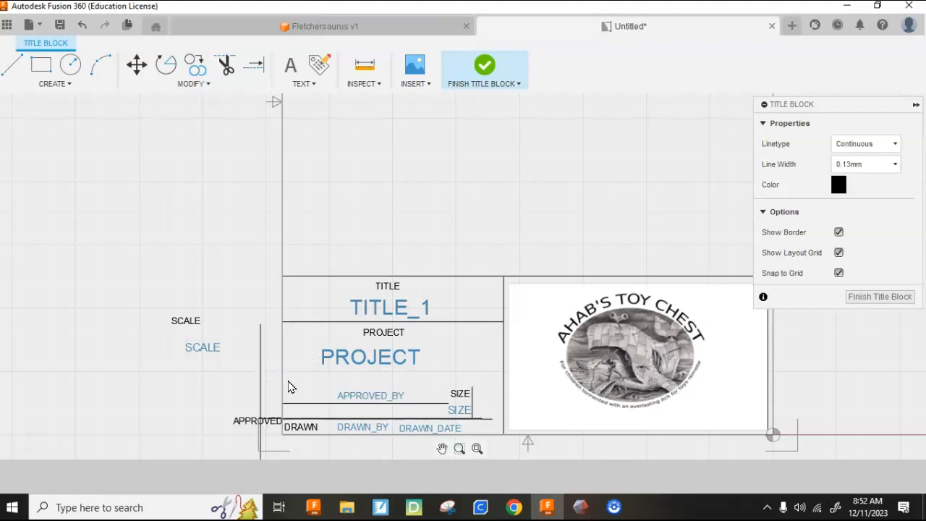
{"action": "key", "text": "ctrl+z"}
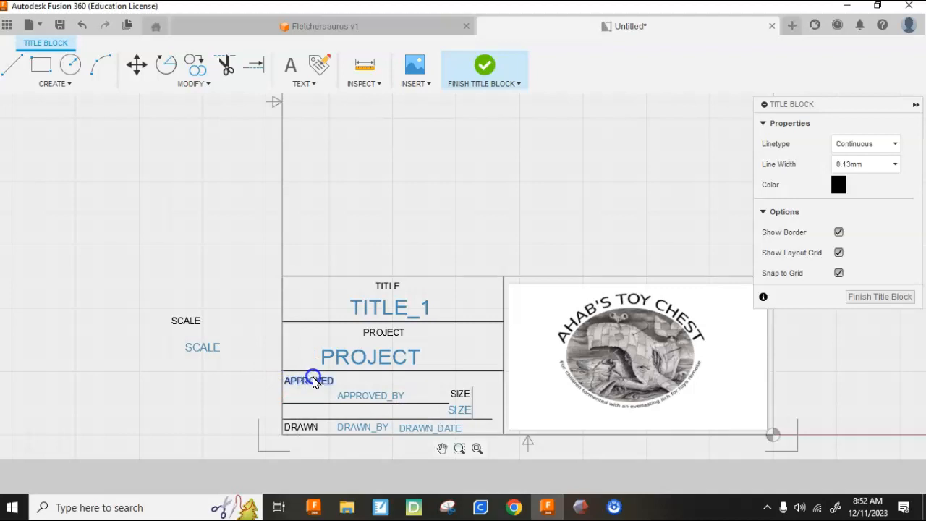
- Move the APPROVED_BY field up to line up beside the APPROVED label
{"action": "mouse_move", "coordinate": [357, 394]}
{"action": "left_mouse_down"}
{"action": "mouse_move", "coordinate": [355, 385]}
{"action": "mouse_move", "coordinate": [359, 399]}
{"action": "left_mouse_up"}
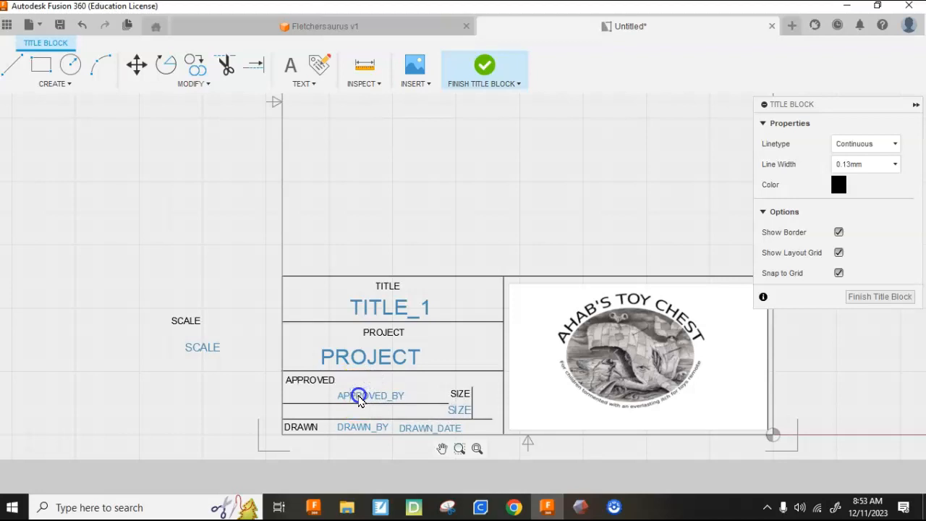
{"action": "left_click", "coordinate": [423, 379]}
{"action": "left_click_drag", "start_coordinate": [376, 394], "coordinate": [377, 383]}
{"action": "left_click_drag", "start_coordinate": [277, 376], "coordinate": [365, 384]}
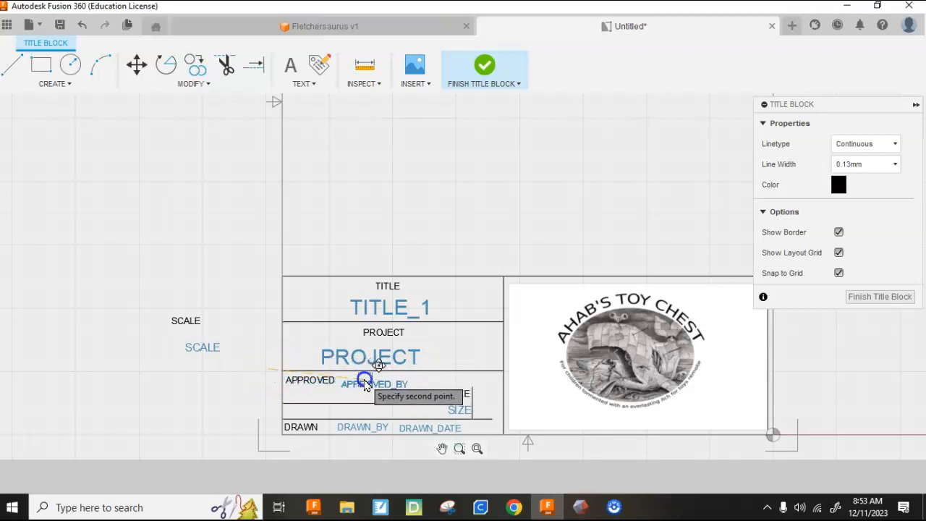
{"action": "key", "text": "Escape"}
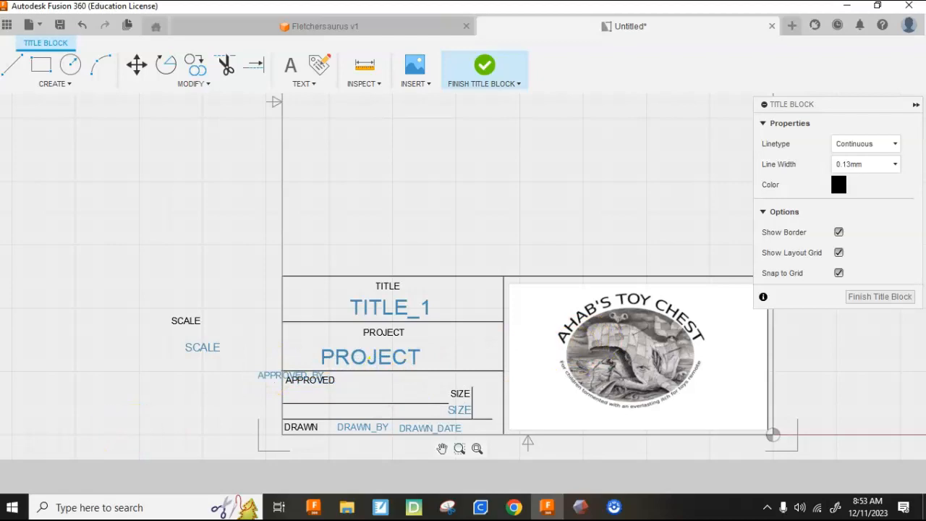